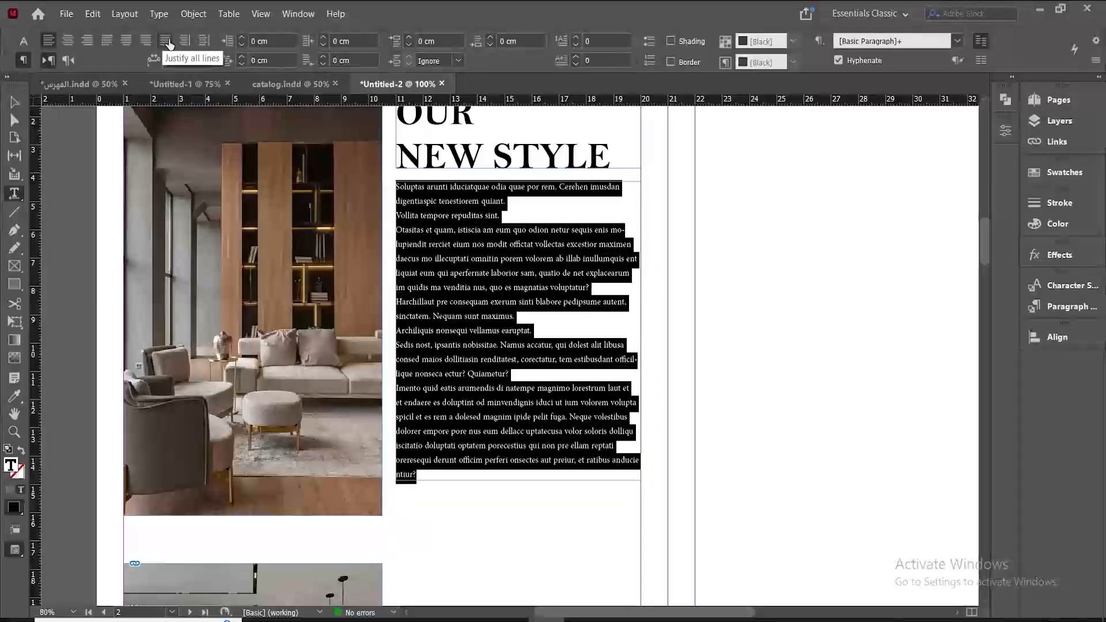
Justify all lines of the selected body text under the heading and set its kashida width to Short.
left_click(169, 43)
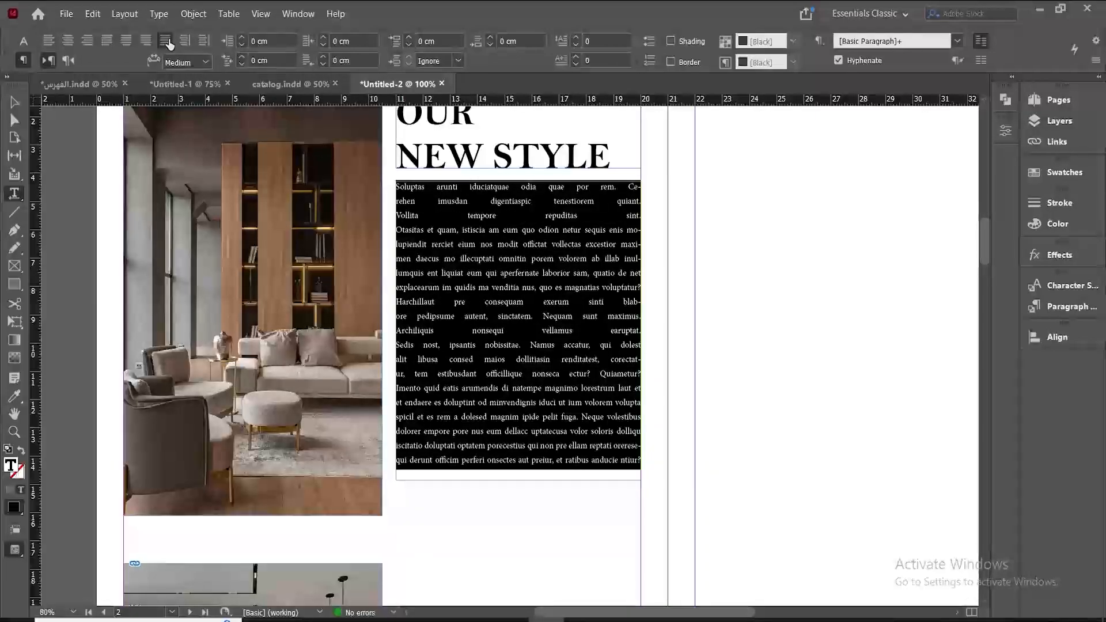
left_click(188, 58)
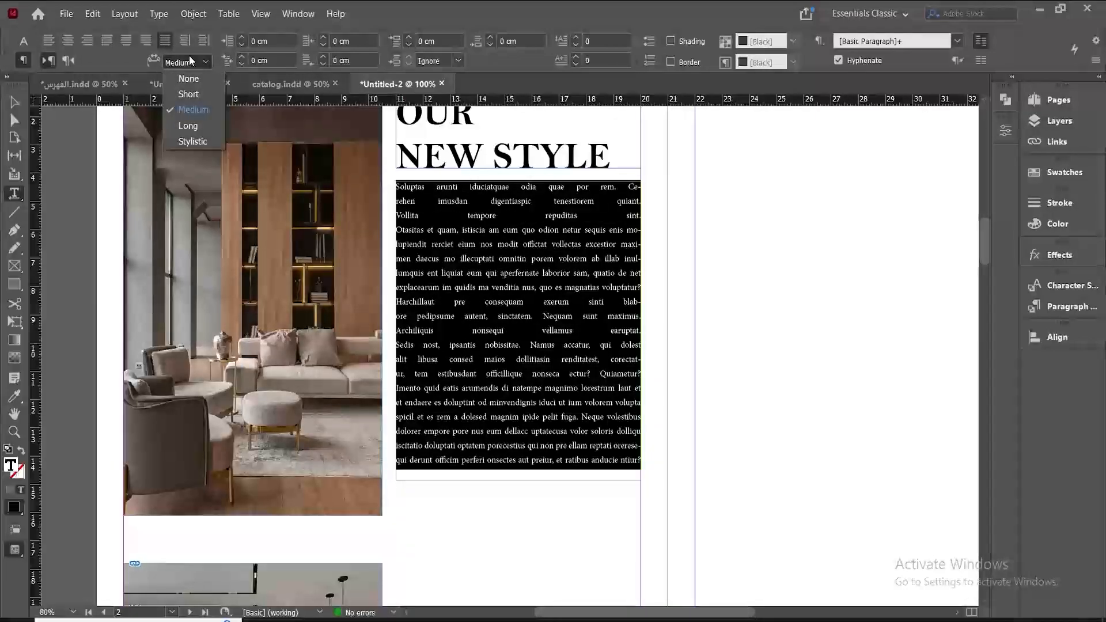
left_click(192, 79)
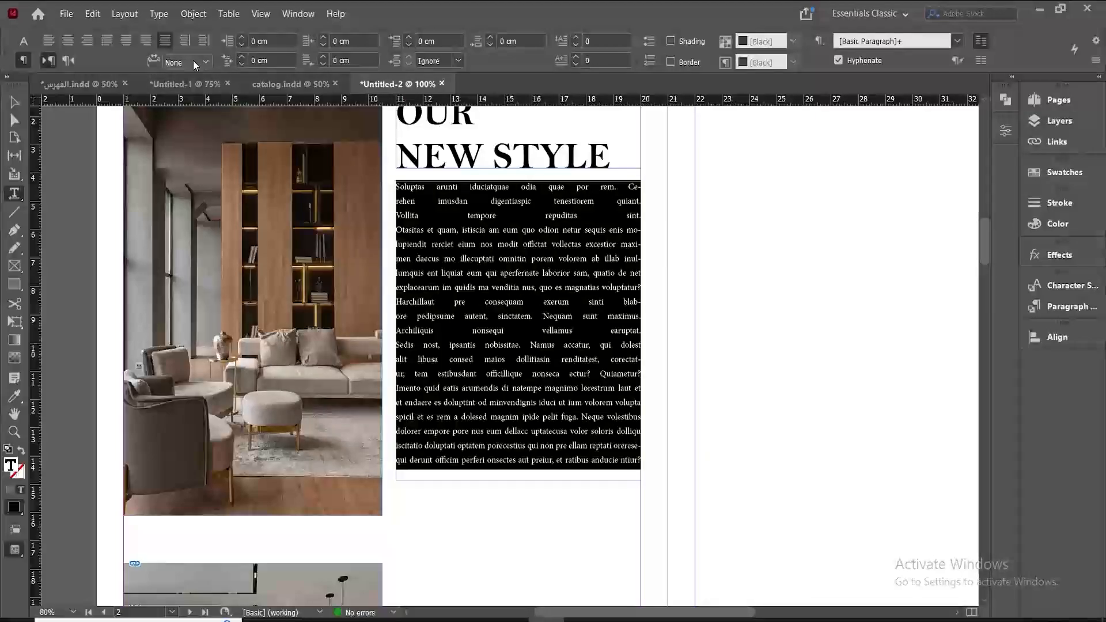
left_click(190, 61)
left_click(199, 98)
Left-align the entire body text under the OUR NEW STYLE heading.
left_click(586, 245)
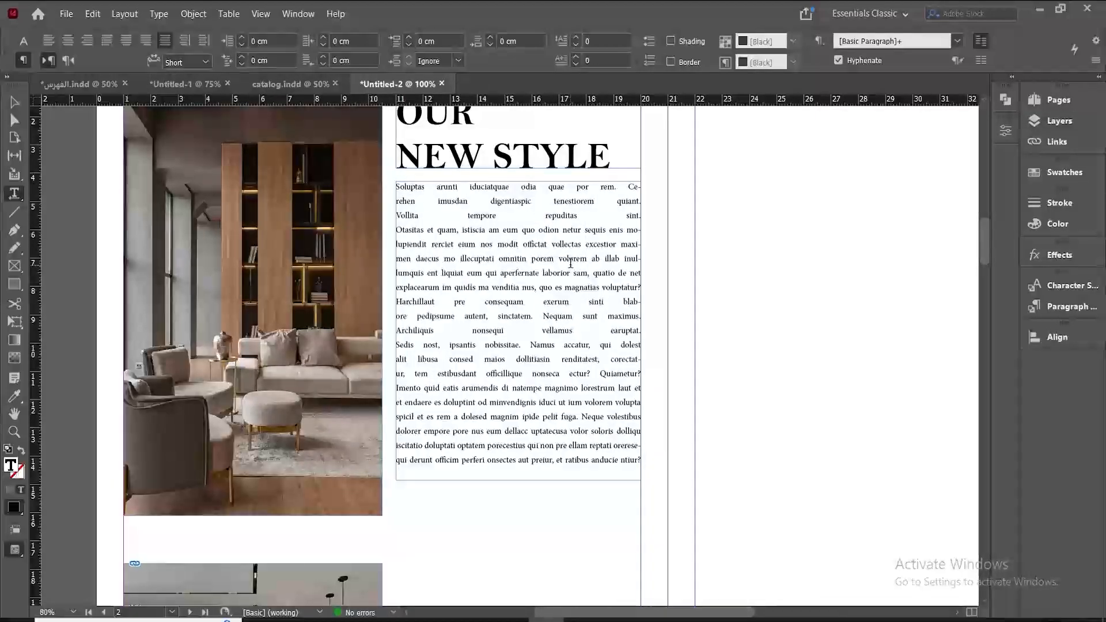
key("ctrl+a")
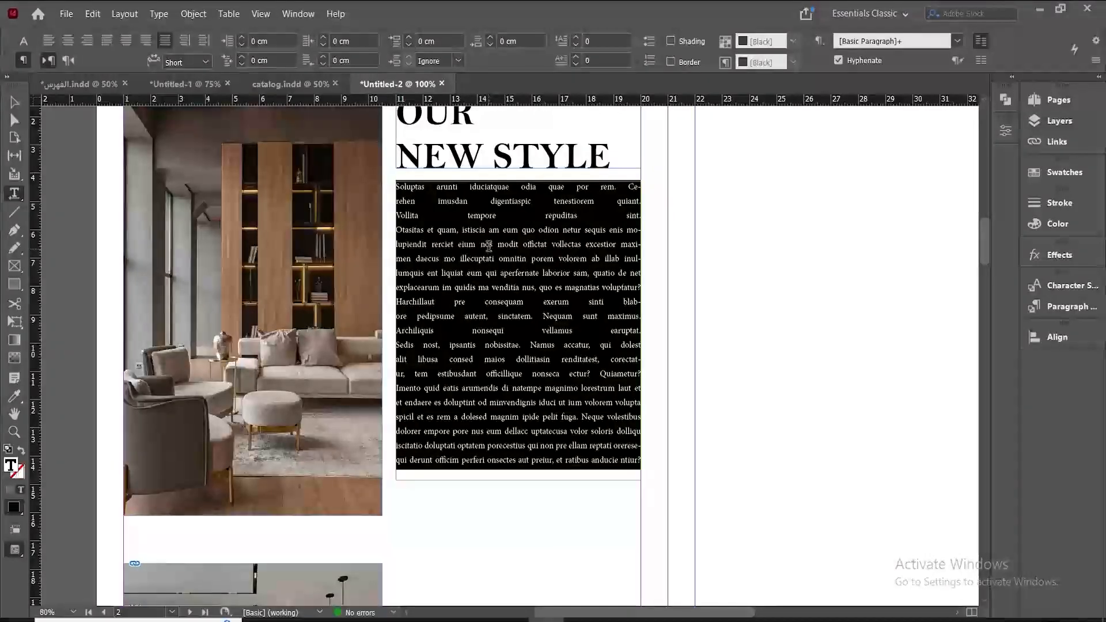
left_click(48, 42)
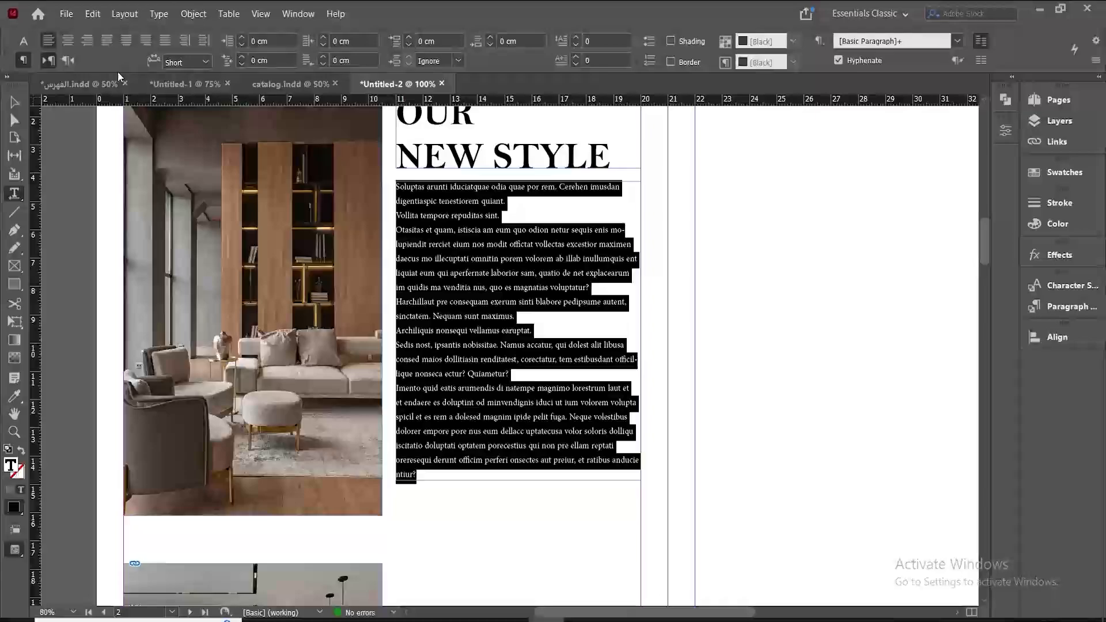
Remove the short last line of the body text and show the whole two-page spread.
left_click(508, 468)
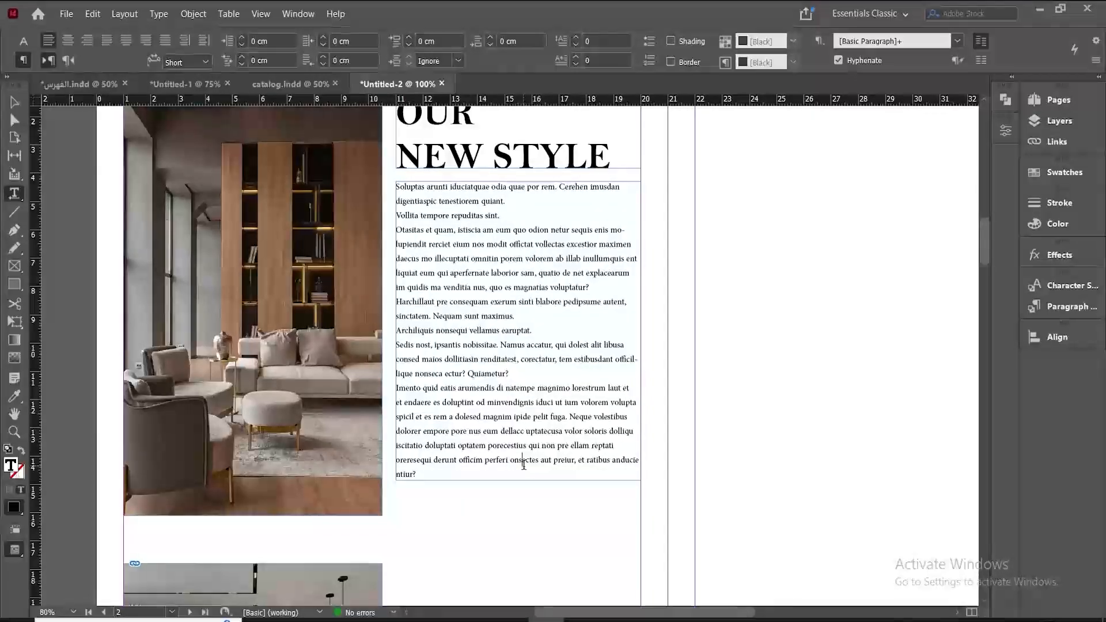
triple_click(523, 466)
key("Escape")
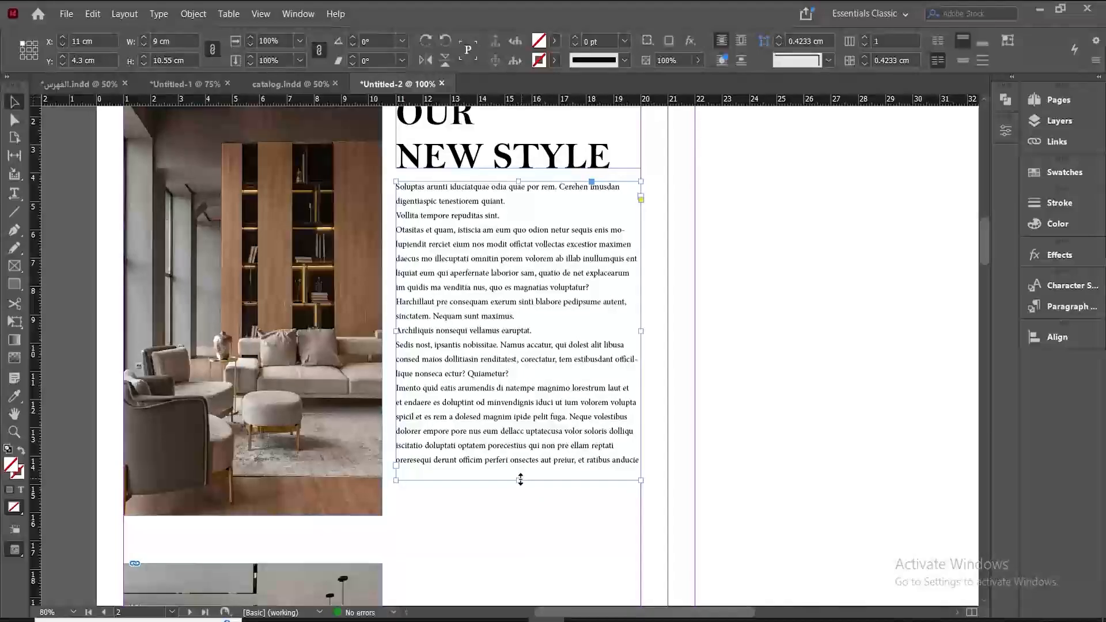
left_click(536, 518)
scroll(536, 518, "down", 1)
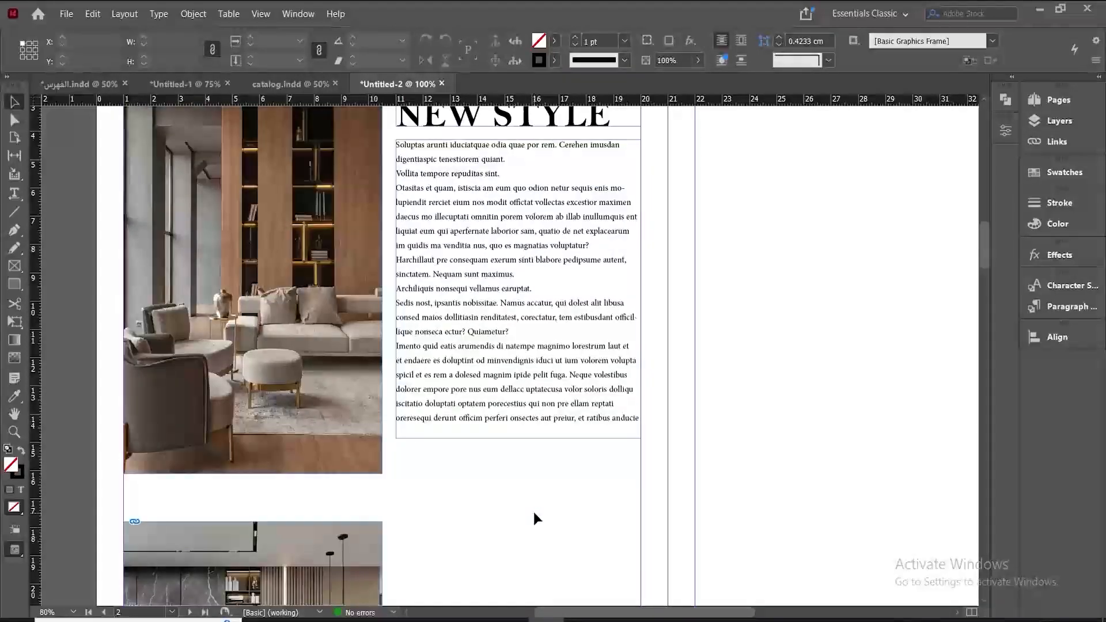
key("ctrl+5")
scroll(535, 518, "down", 2)
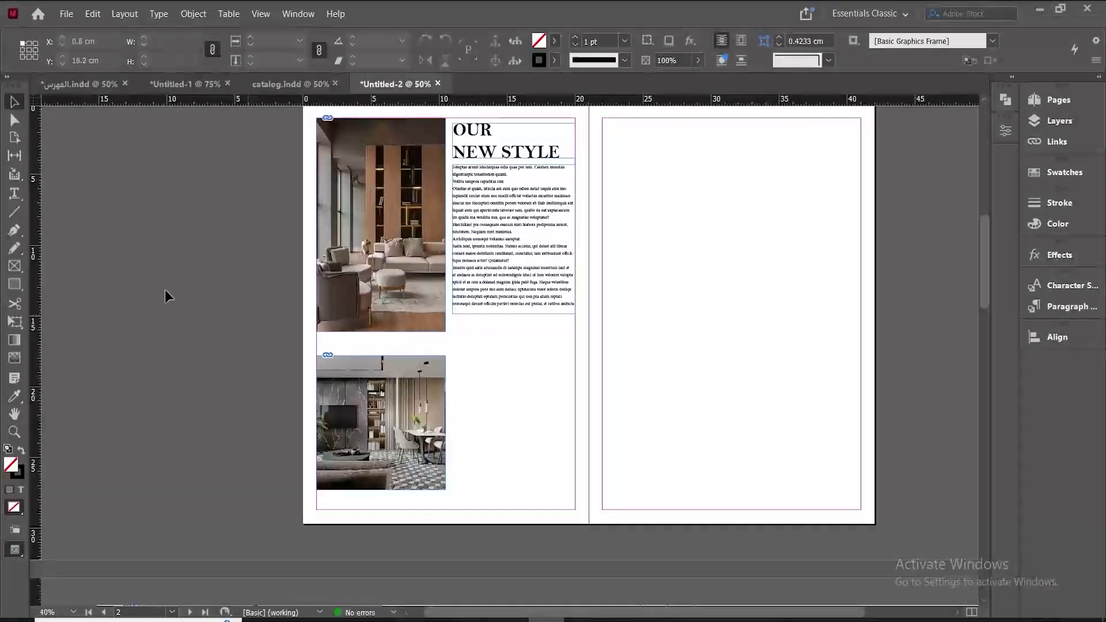
Draw a text frame beside the lower photo, matching the photo's height and reaching the page margin.
left_click(14, 194)
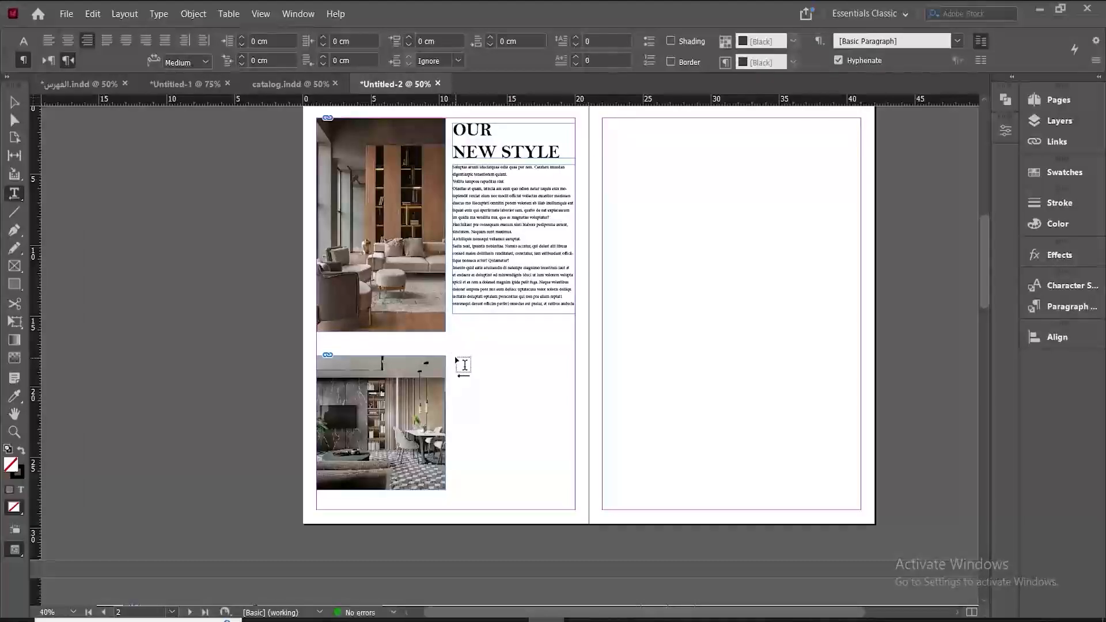
left_click_drag(455, 357, 573, 490)
right_click(513, 427)
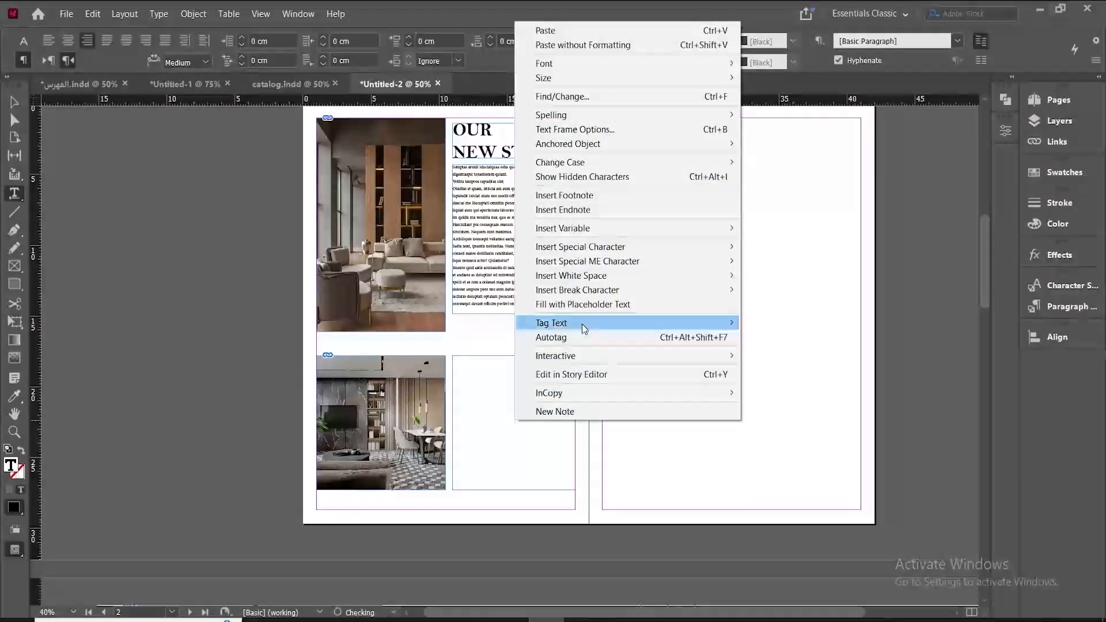
left_click(591, 305)
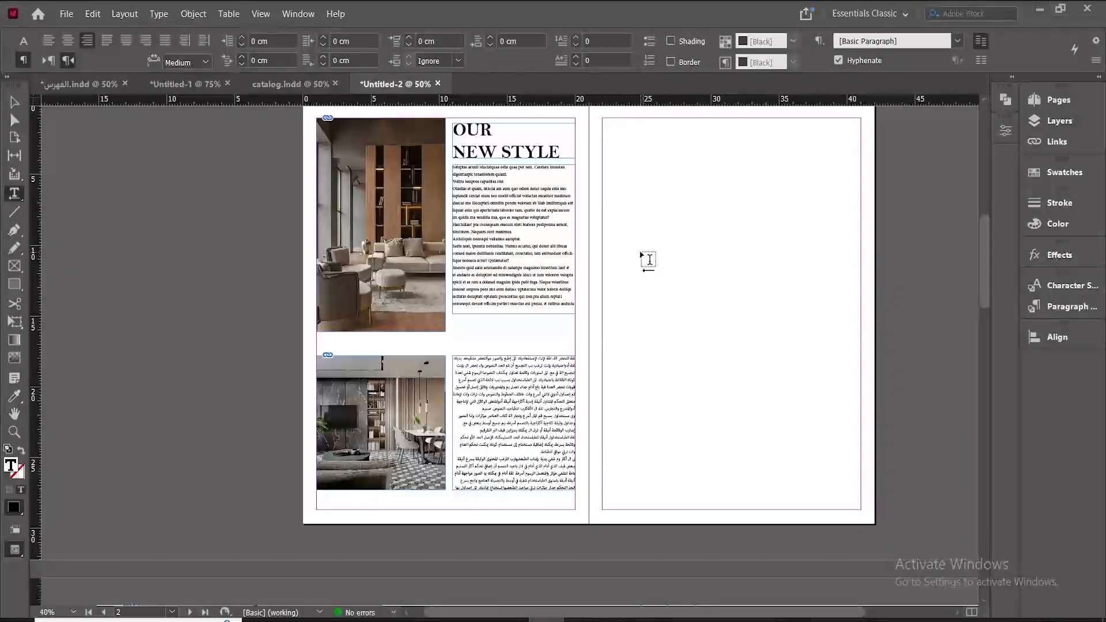
key("ctrl+z")
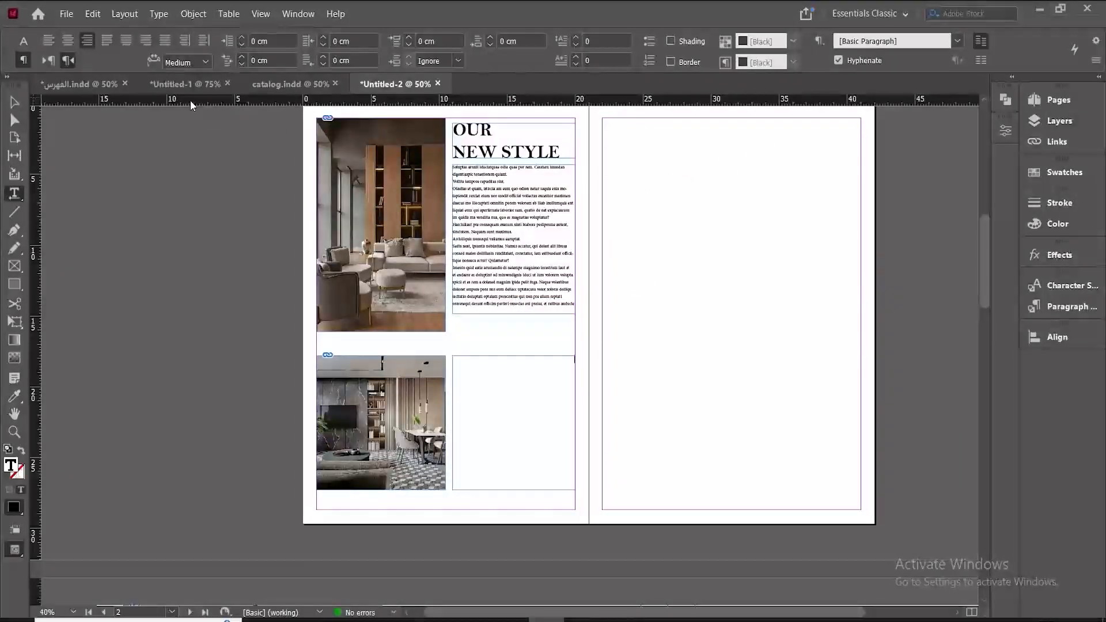
Set the language of the empty text frame to English: UK and fill it with placeholder text.
left_click(23, 40)
left_click(701, 60)
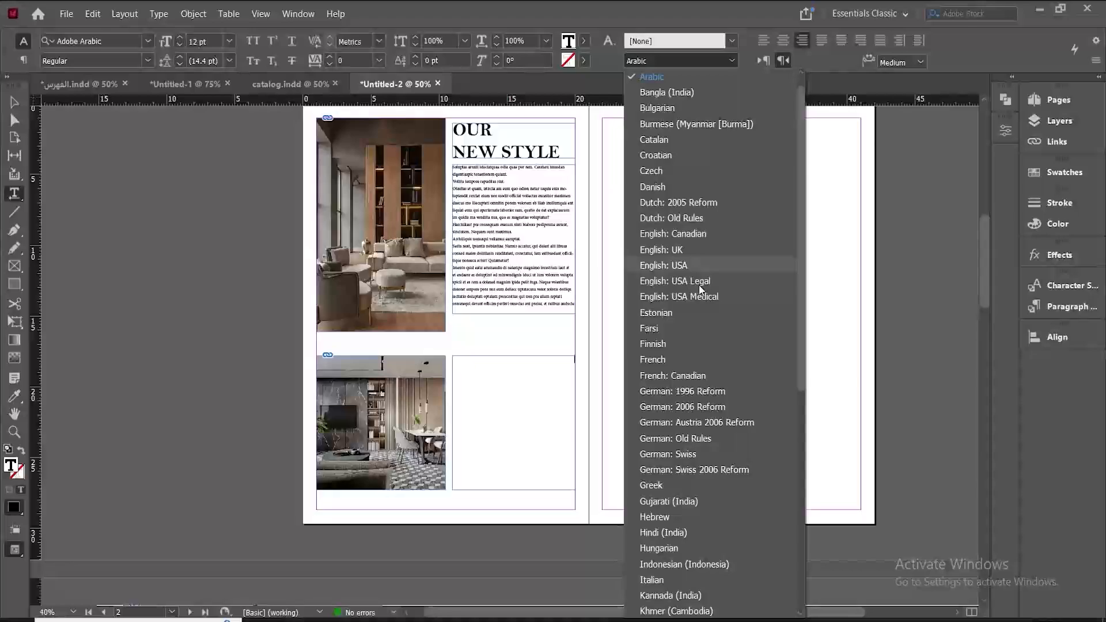
left_click(689, 256)
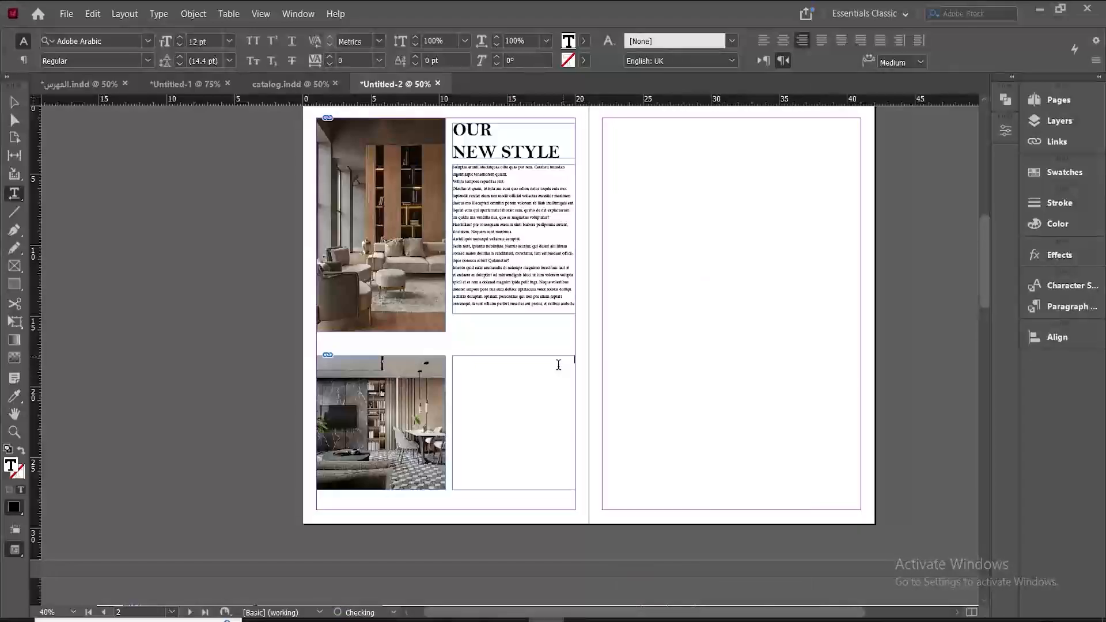
right_click(551, 370)
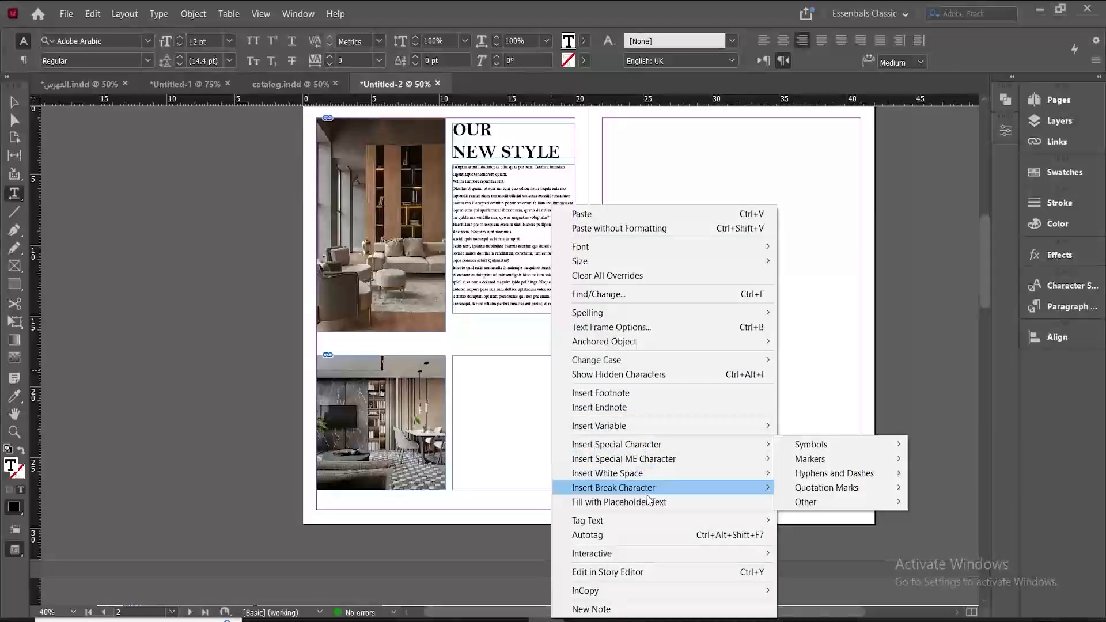
left_click(619, 502)
Set all the new placeholder text to left-to-right direction with left alignment, and deselect the frame.
key("ctrl+a")
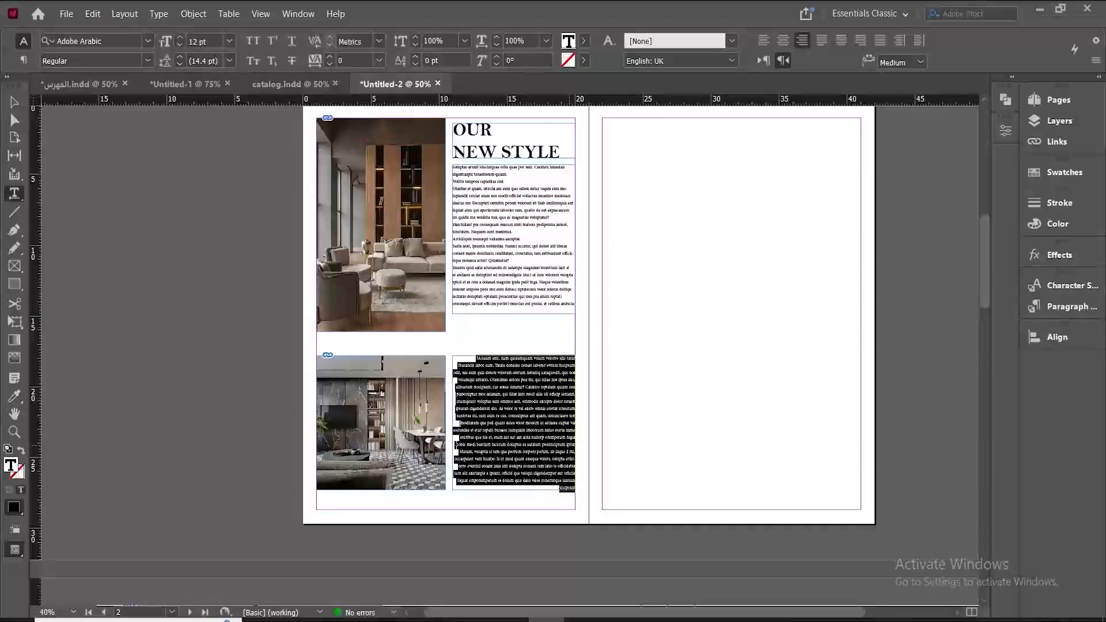
left_click(24, 60)
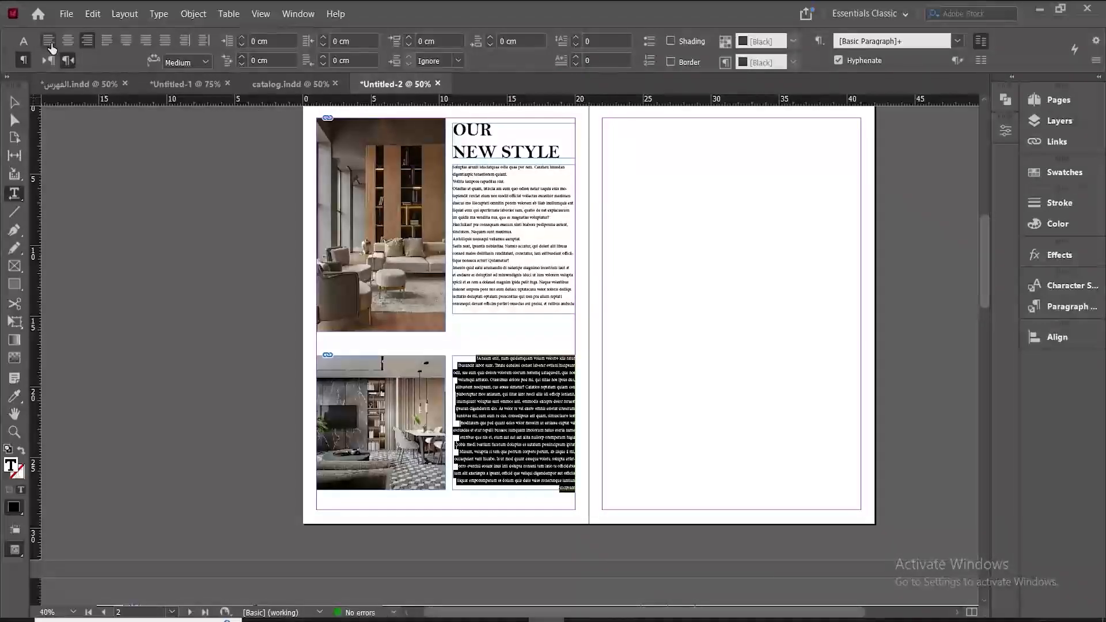
left_click(50, 61)
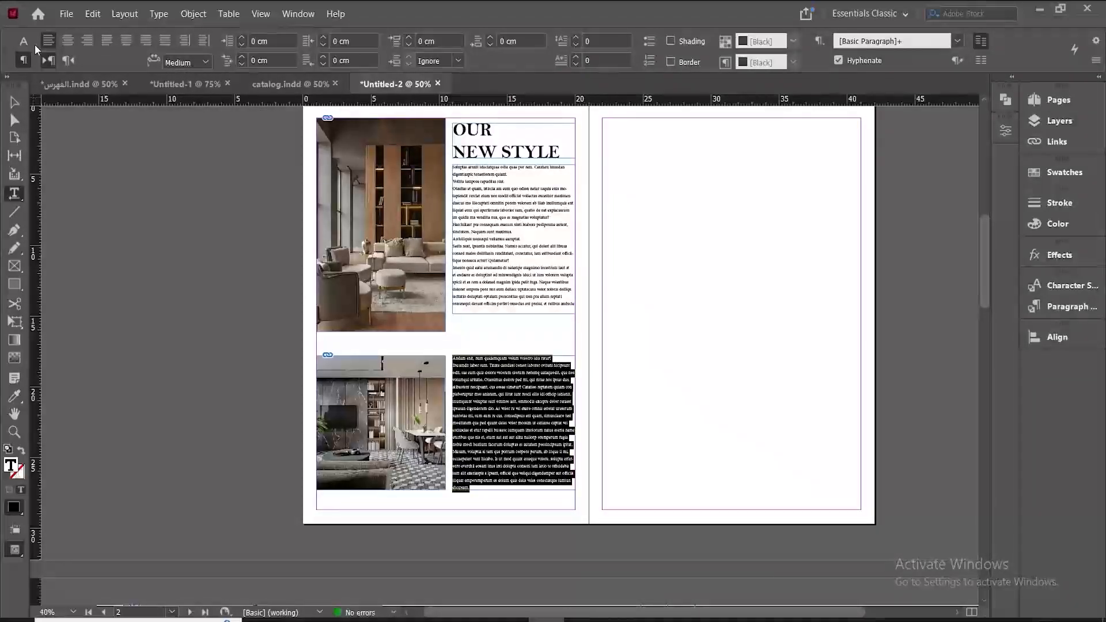
left_click(15, 102)
left_click(680, 251)
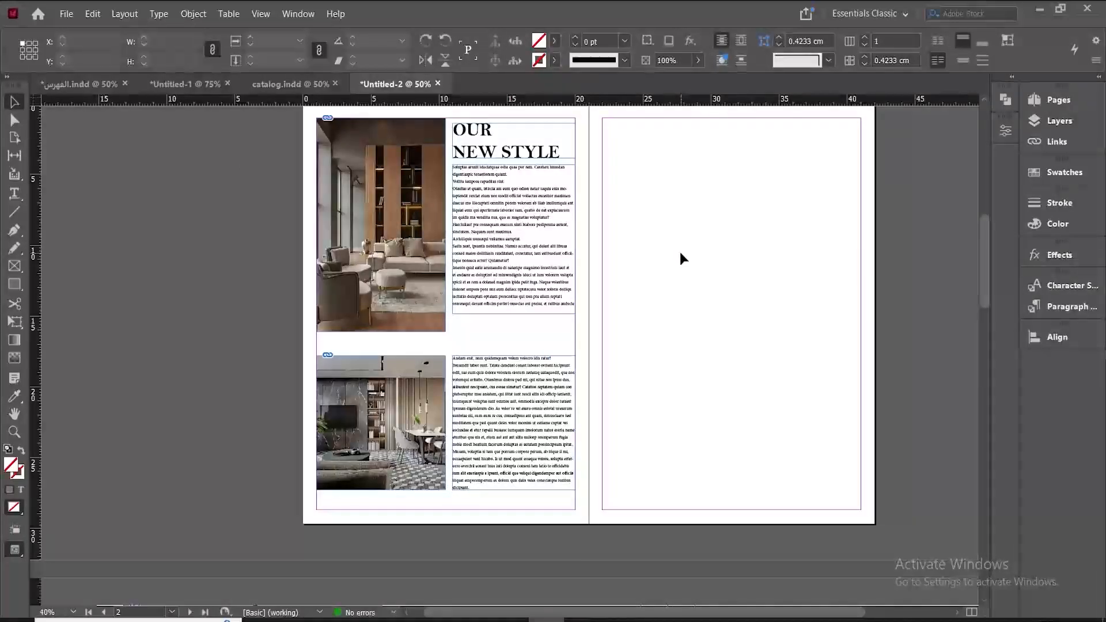
Examine the reference spread with the product page in catalog.indd, and return to the Untitled-2 document.
scroll(680, 253, "up", 2)
left_click(285, 84)
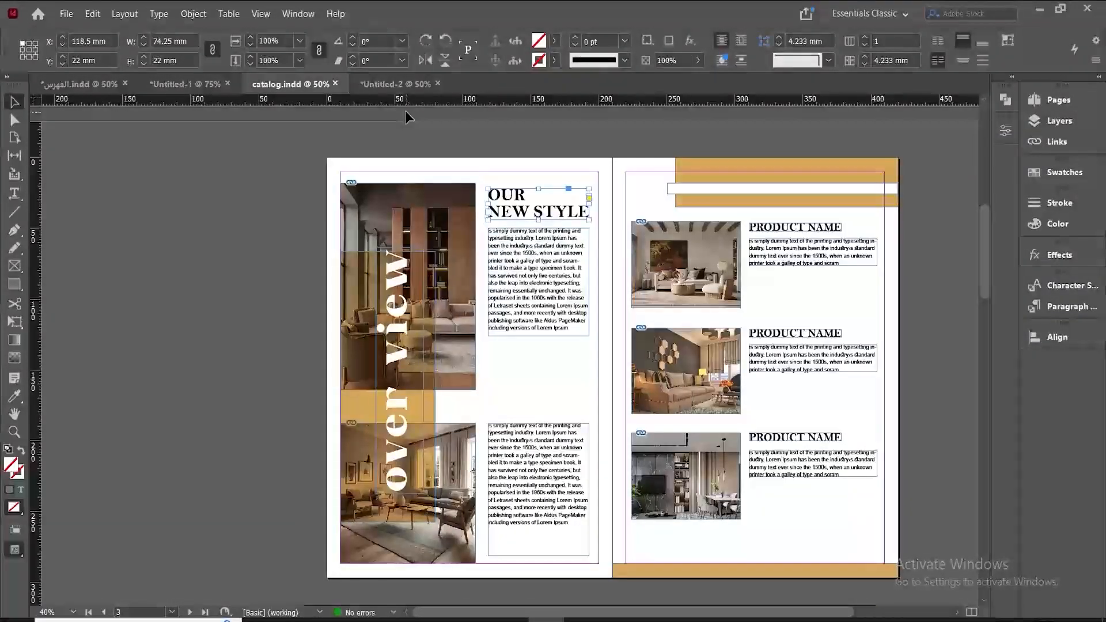
left_click(398, 84)
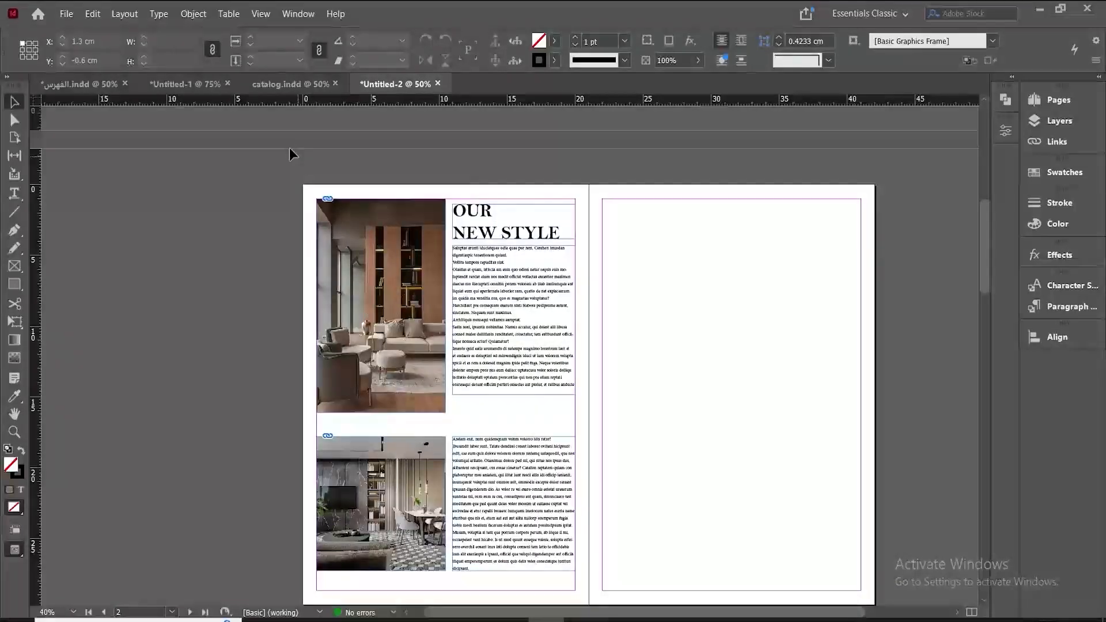
left_click(293, 88)
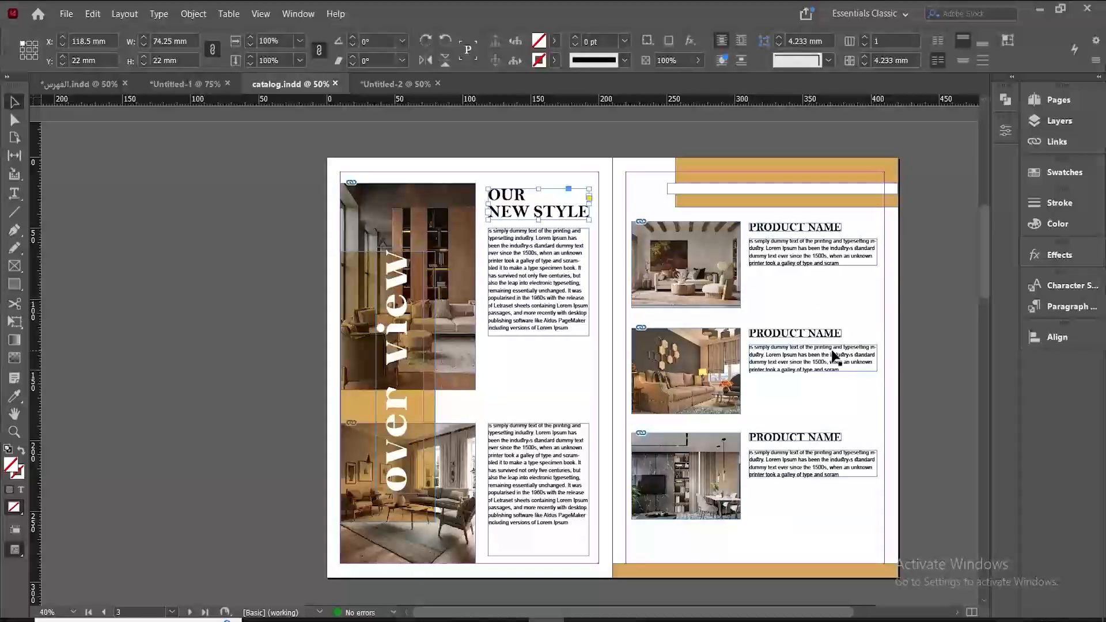
left_click(842, 297)
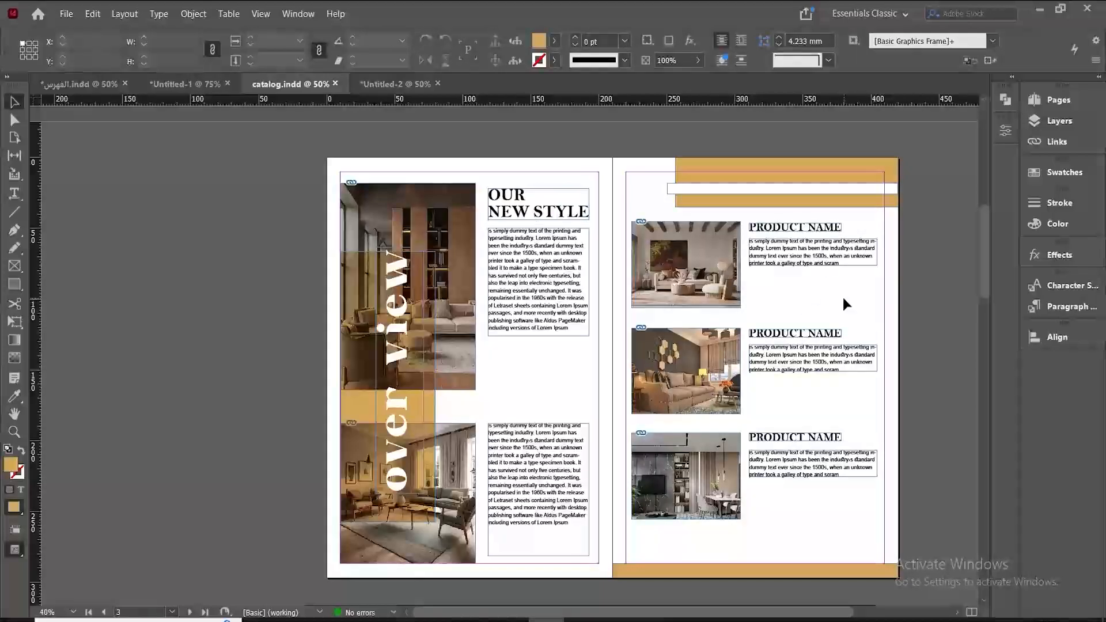
left_click(400, 84)
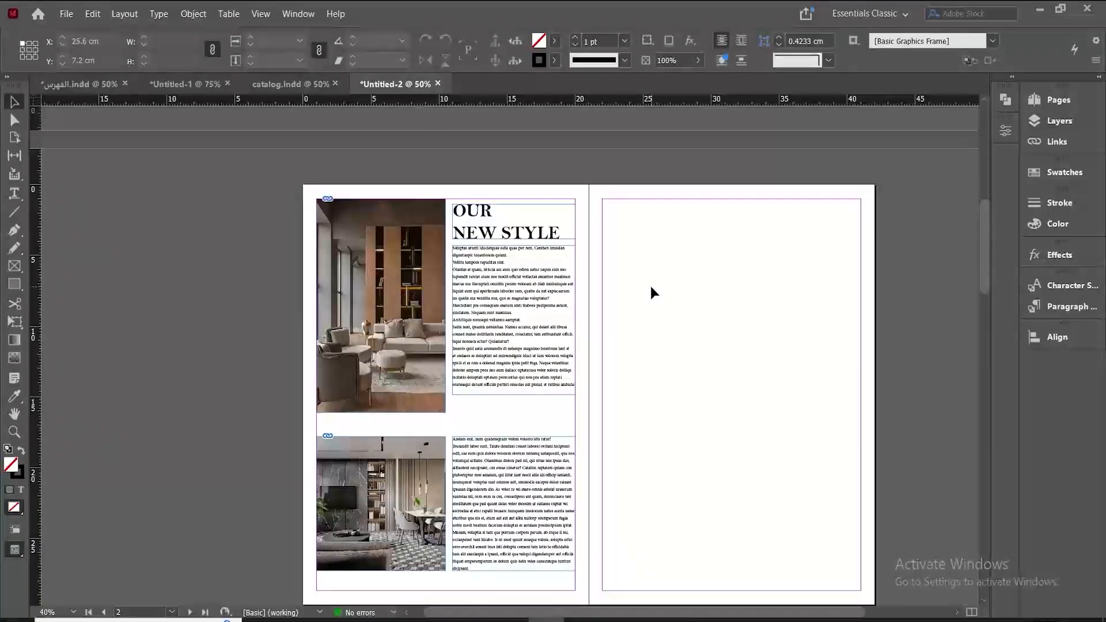
Draw a rectangle about 17 × 4.1 cm near the top of the empty facing page, ending at its outer edge.
scroll(648, 284, "up", 5)
scroll(648, 286, "down", 3)
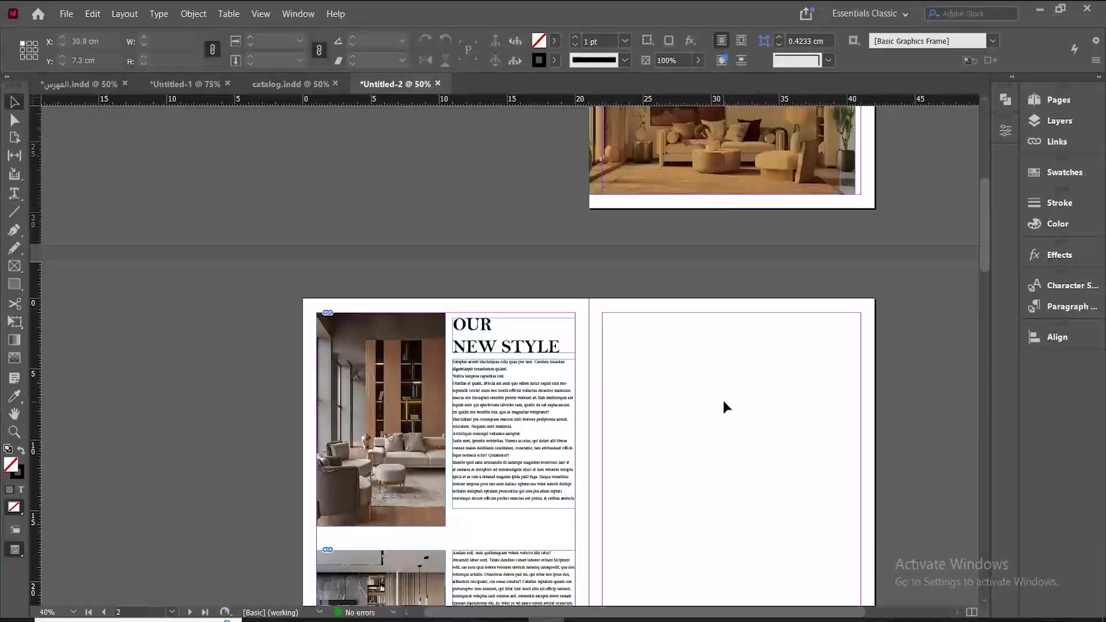
key("m")
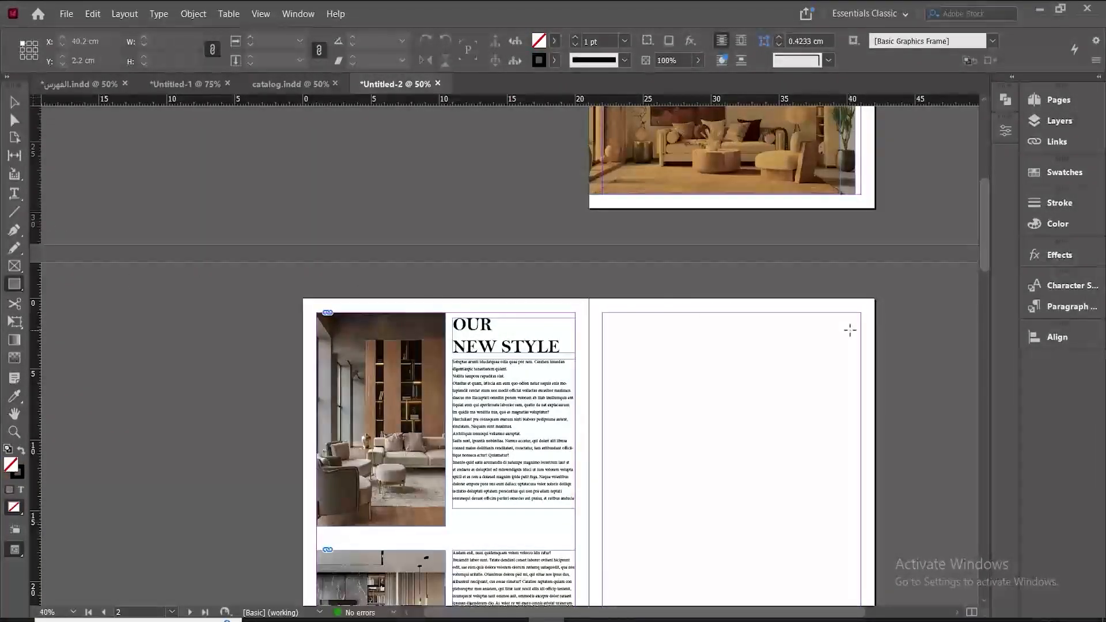
left_click_drag(875, 317, 643, 375)
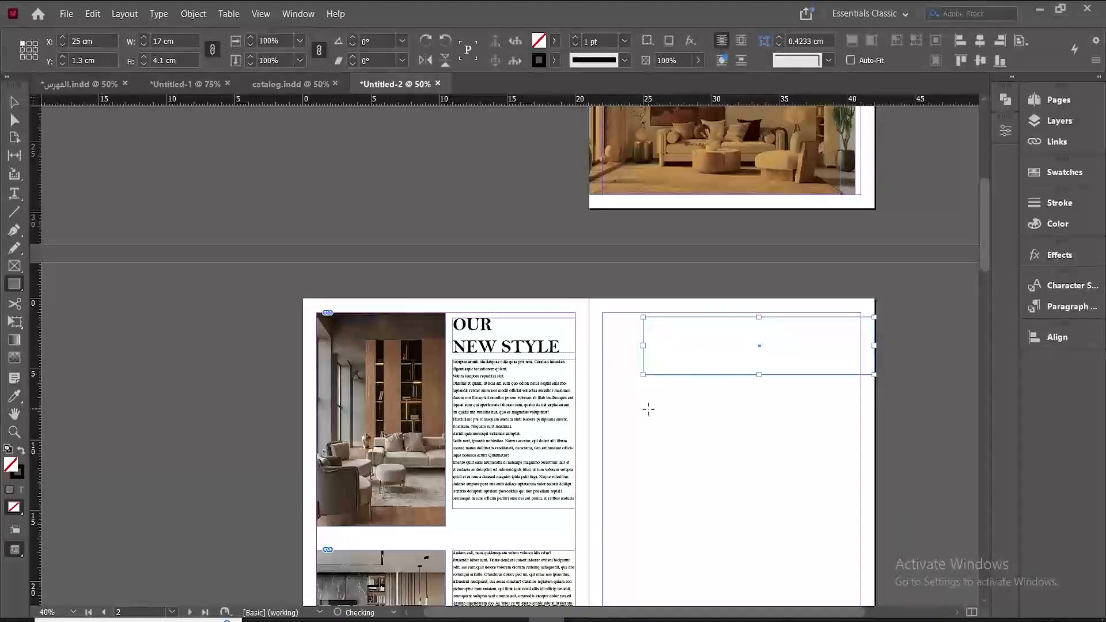
Try to fill the empty banner rectangle with the gold of the cover's arabic heading using the Eyedropper.
scroll(652, 395, "up", 3)
scroll(683, 264, "up", 3)
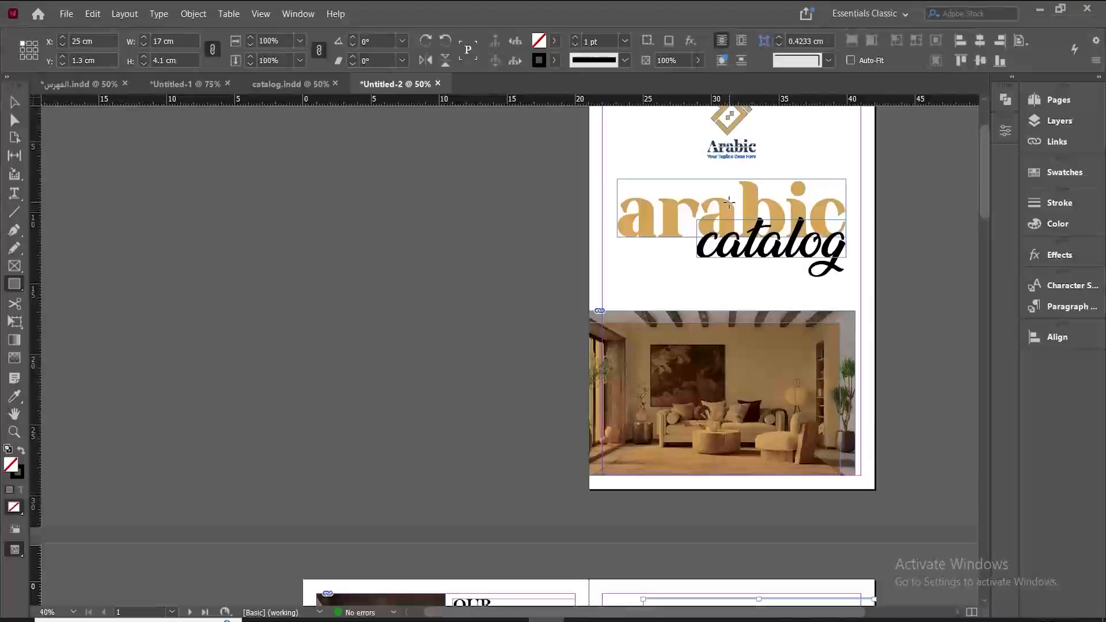
scroll(739, 255, "down", 3)
scroll(386, 415, "up", 1)
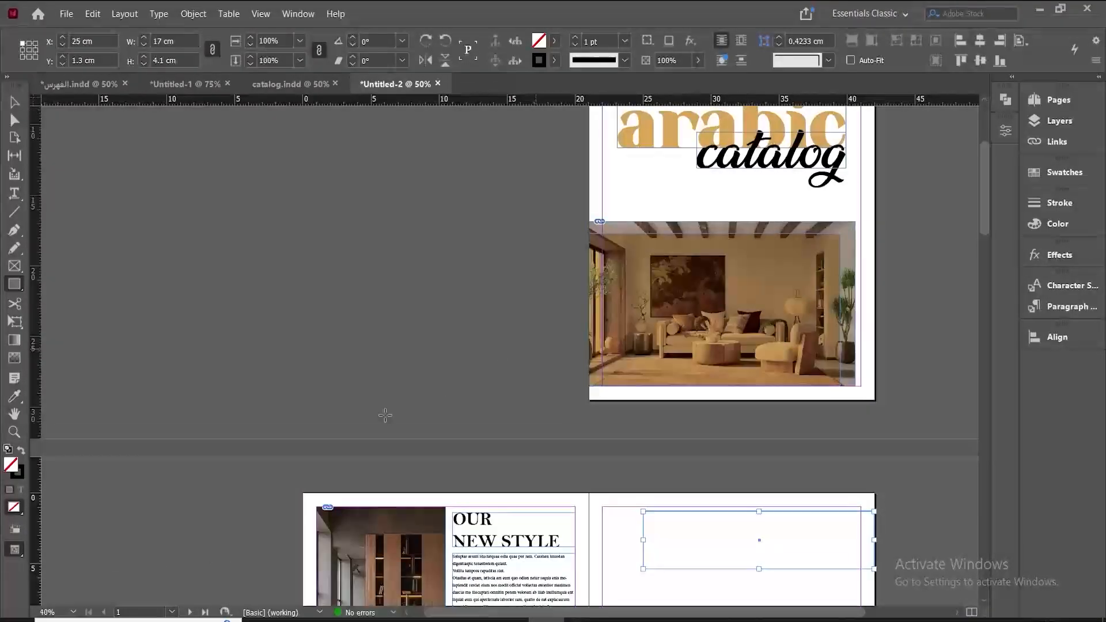
left_click(14, 396)
scroll(541, 291, "up", 3)
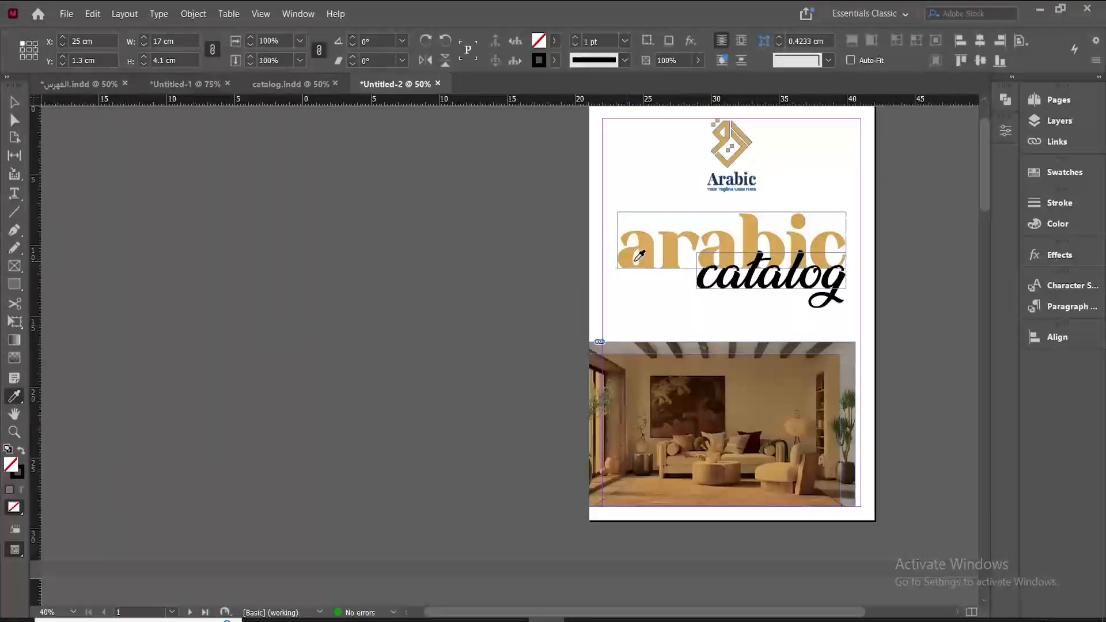
left_click(634, 257)
scroll(638, 288, "down", 5)
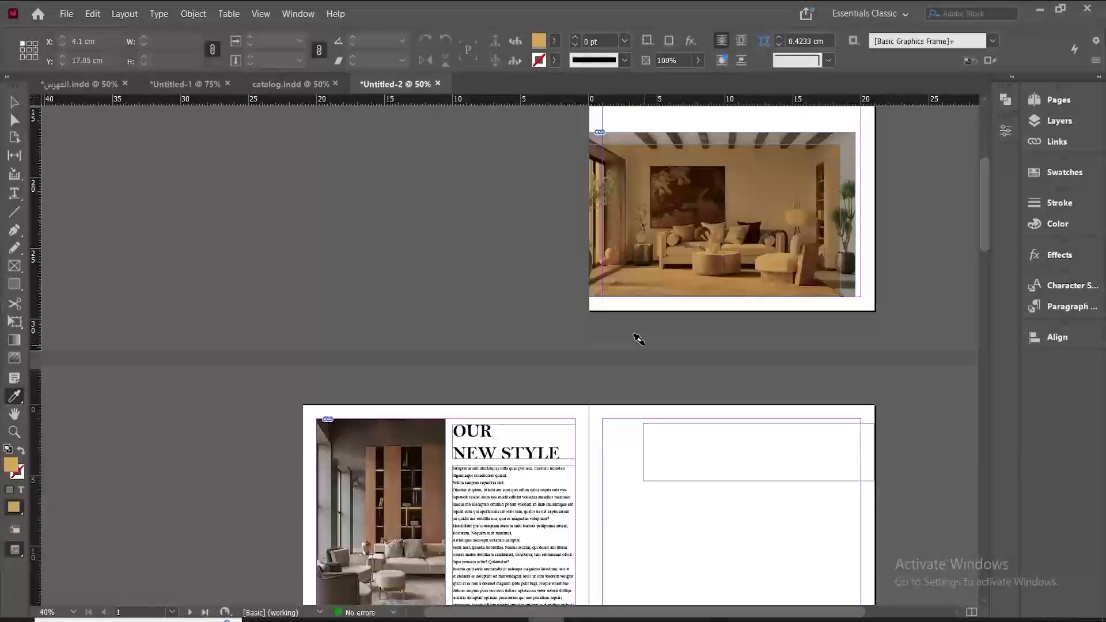
scroll(662, 444, "up", 6)
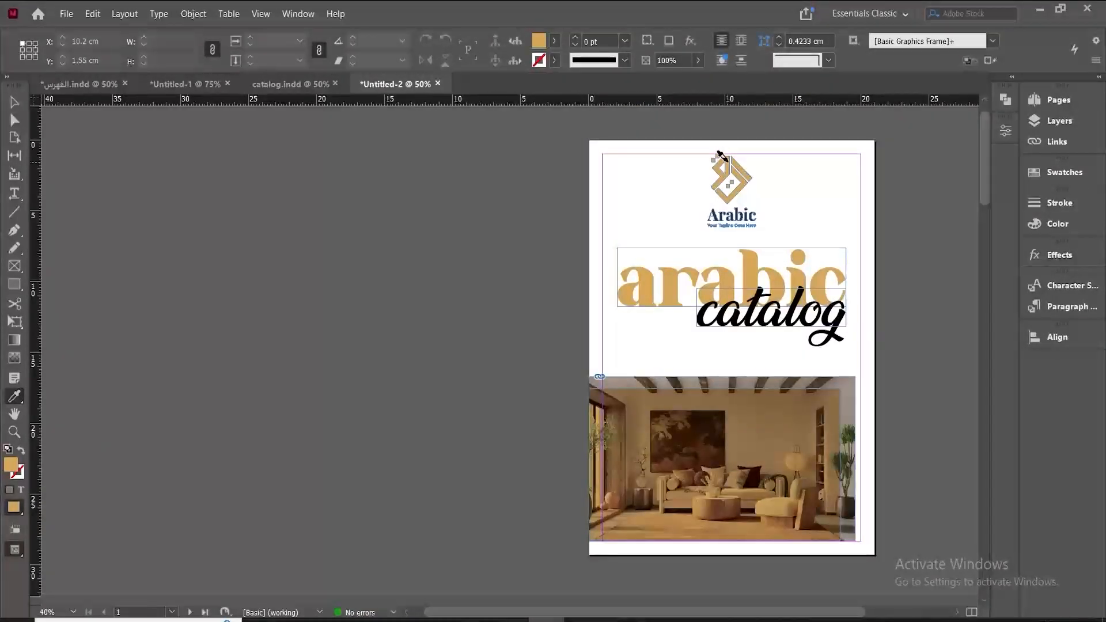
scroll(684, 434, "down", 5)
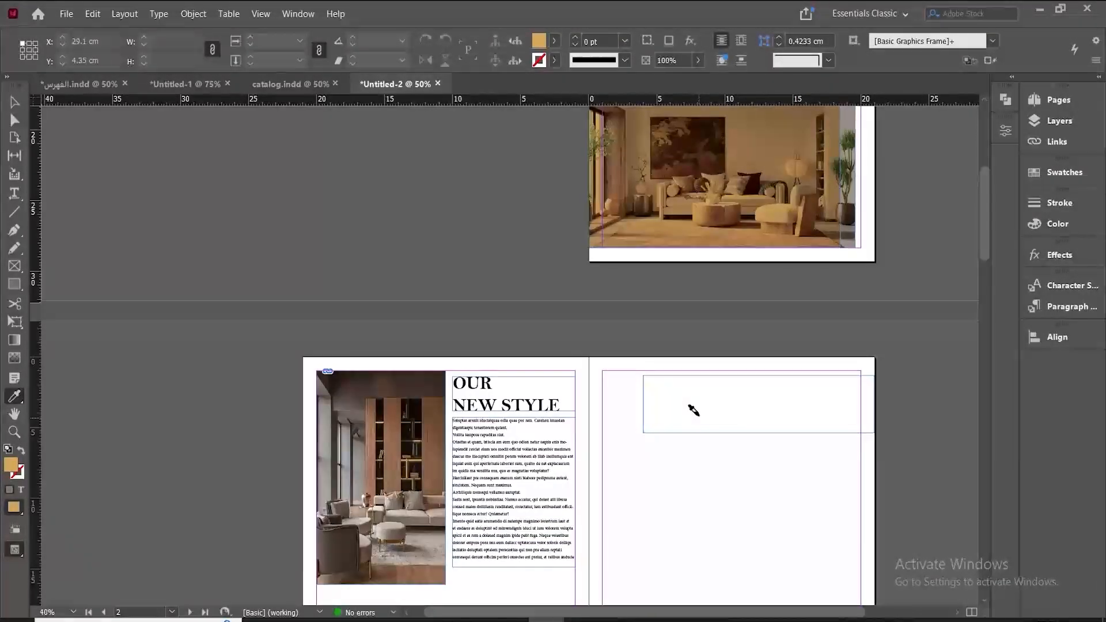
scroll(691, 407, "up", 1)
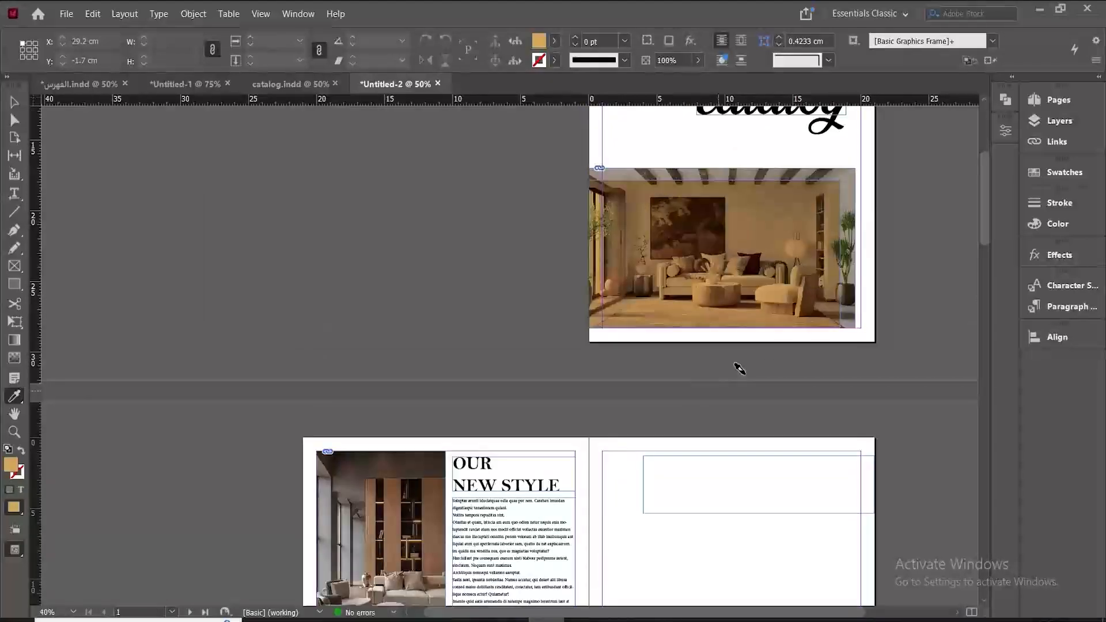
scroll(744, 520, "down", 1)
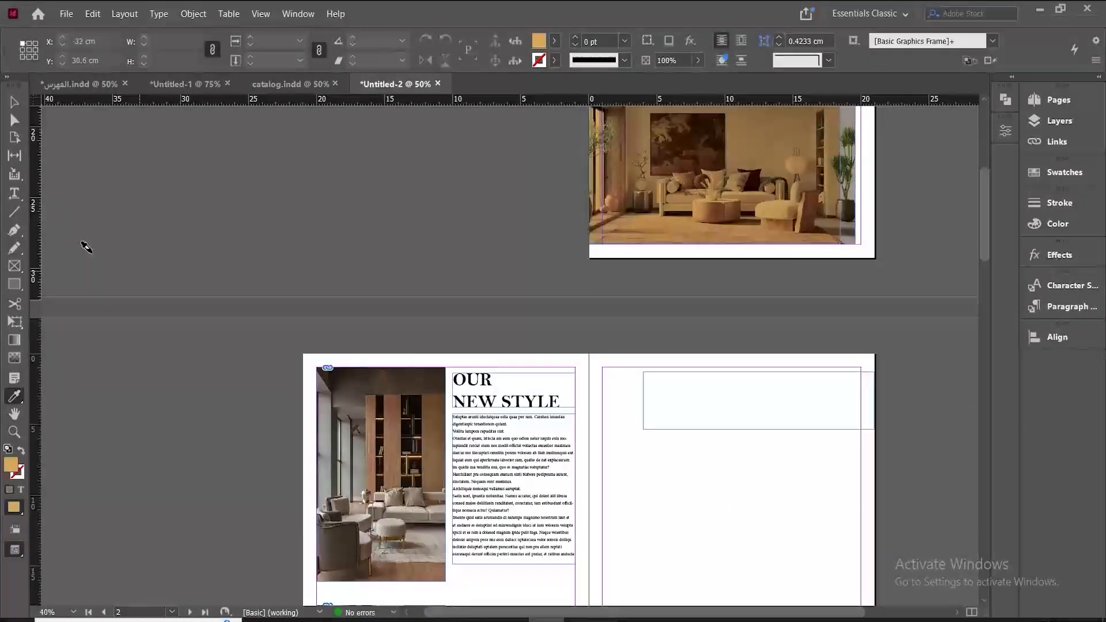
scroll(469, 306, "up", 3)
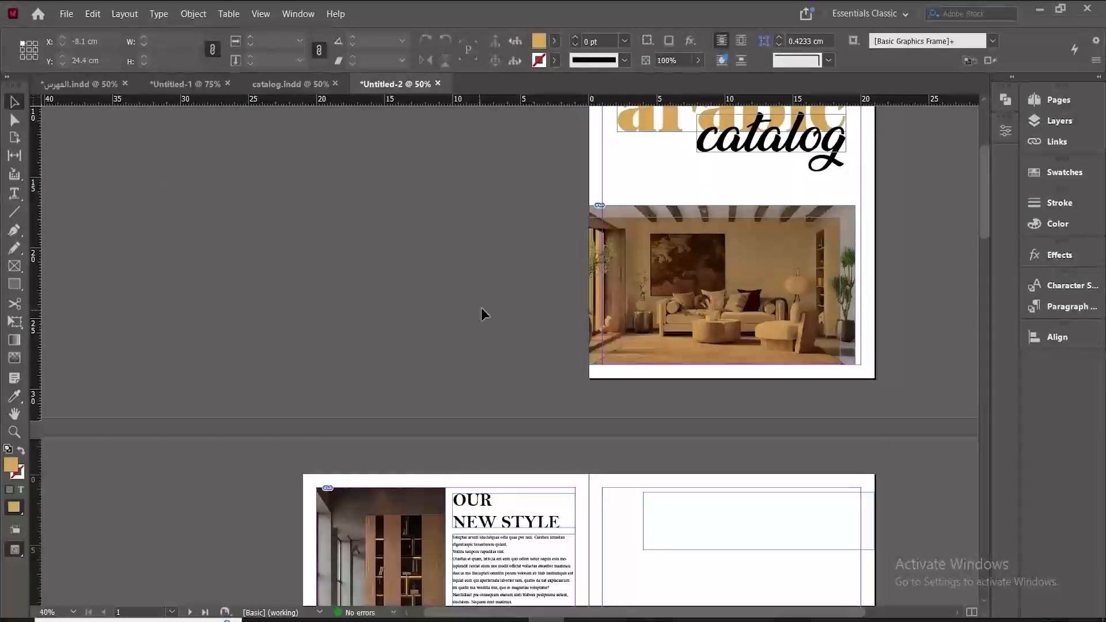
Duplicate the cover's gold logo and move the copy onto the inner spread, beside the empty banner rectangle.
left_click_drag(736, 185, 522, 402)
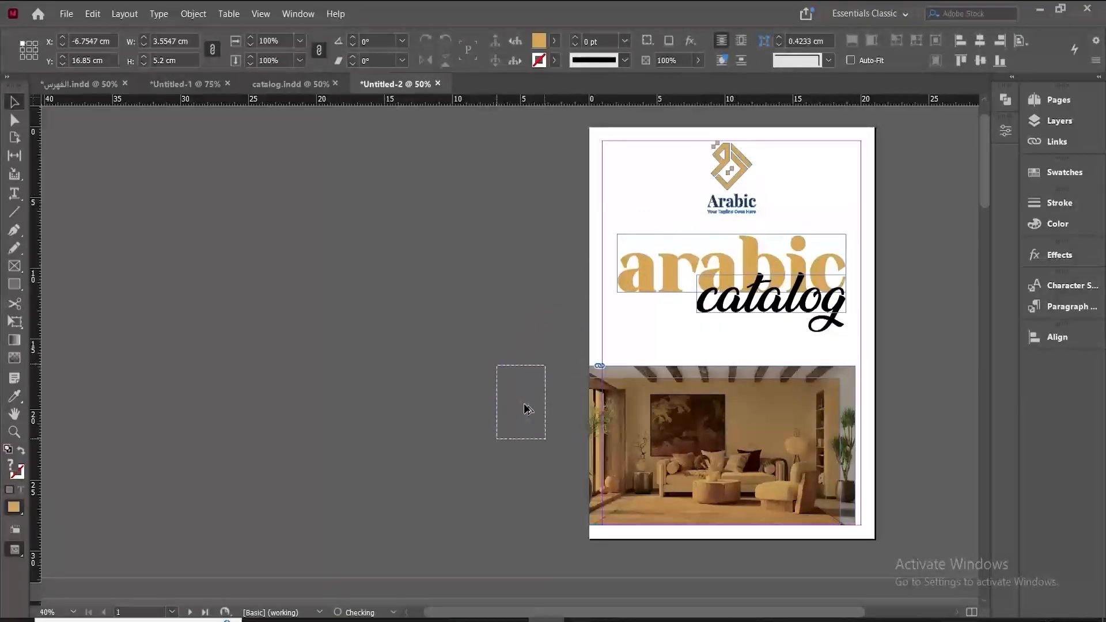
scroll(524, 397, "down", 2)
left_click_drag(530, 234, 610, 522)
scroll(669, 470, "down", 1)
Fill the banner rectangle with the gold sampled from the adjacent logo copy, and deselect it.
left_click_drag(676, 369, 672, 369)
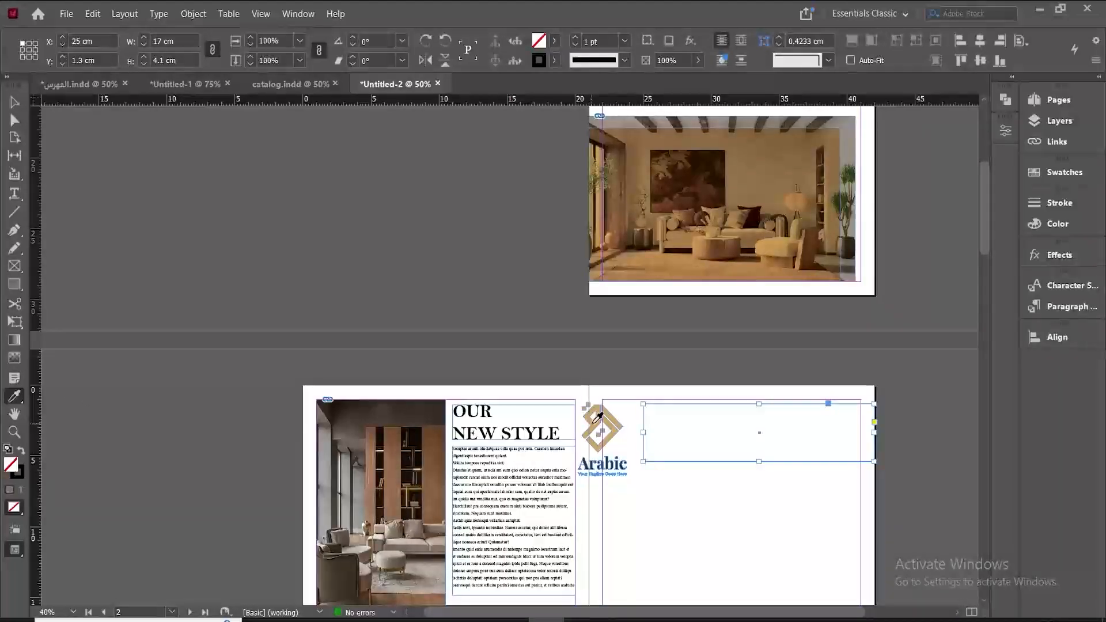
left_click(597, 416)
left_click(13, 102)
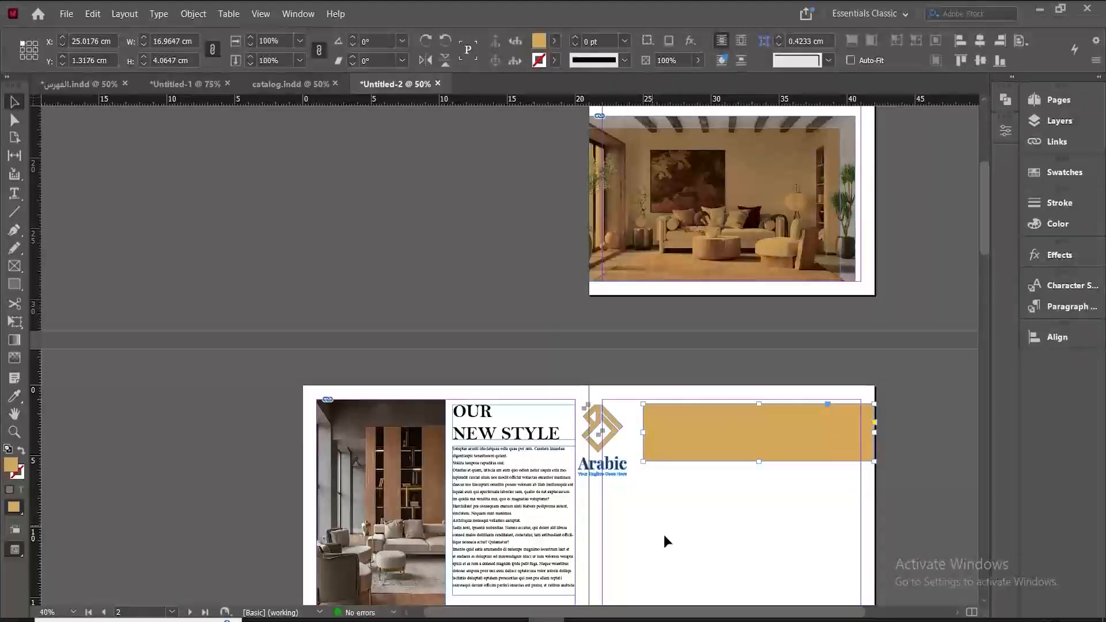
left_click(685, 536)
scroll(685, 536, "down", 3)
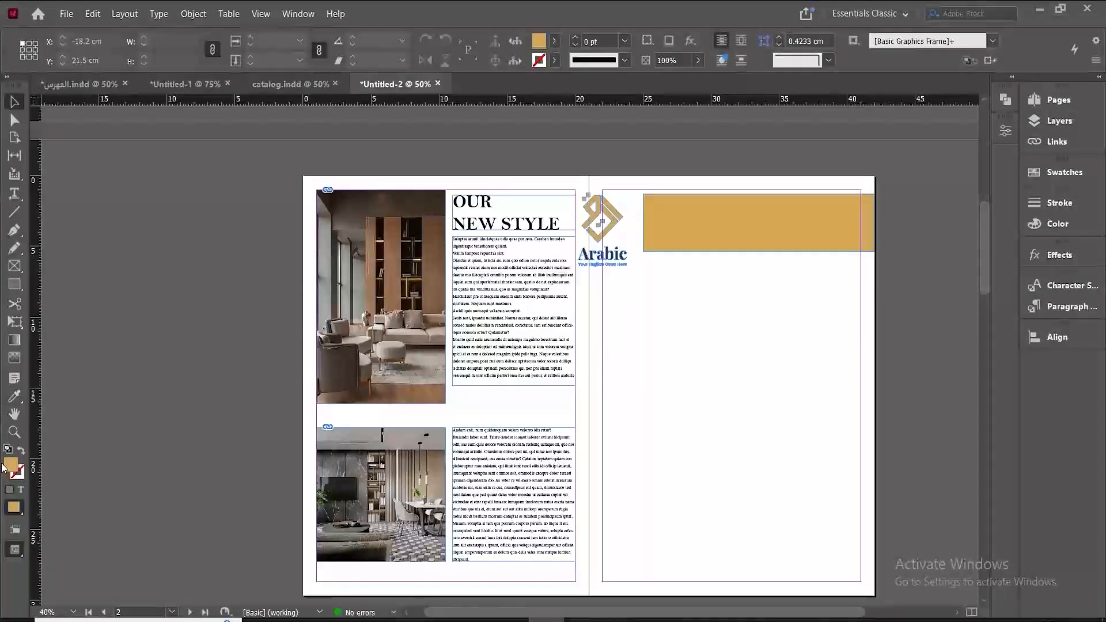
left_click(1064, 172)
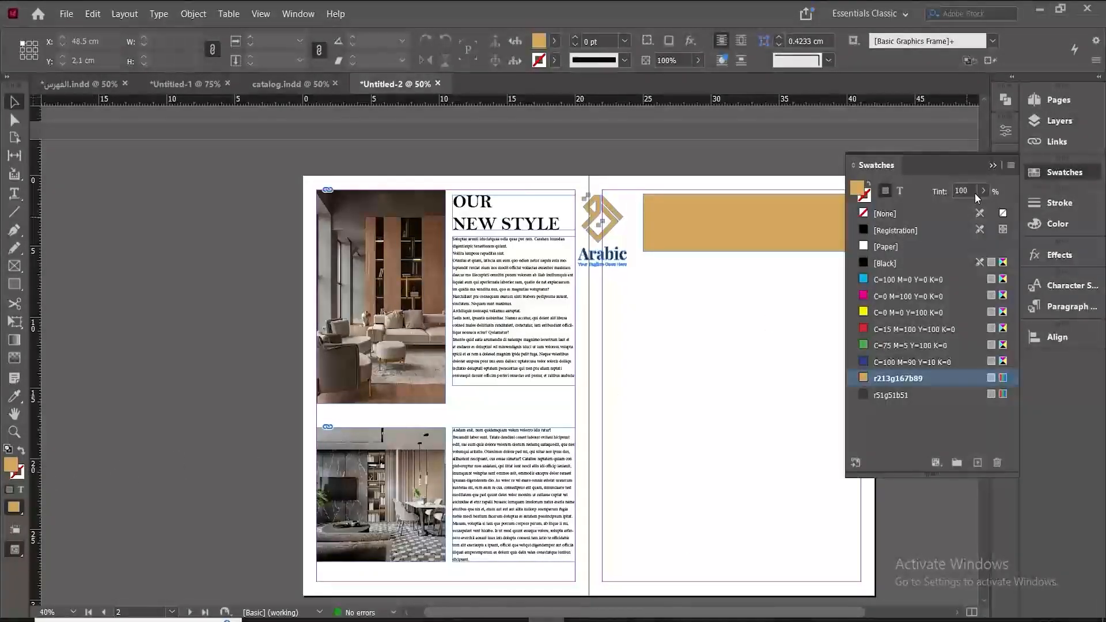
left_click(1012, 166)
left_click(1012, 169)
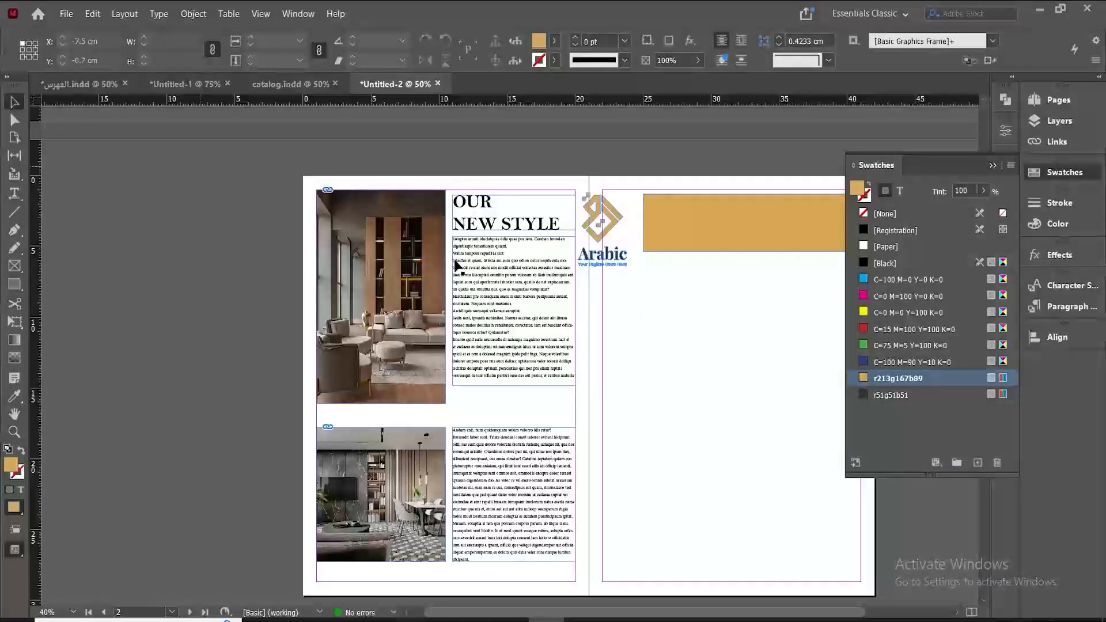
left_click(991, 167)
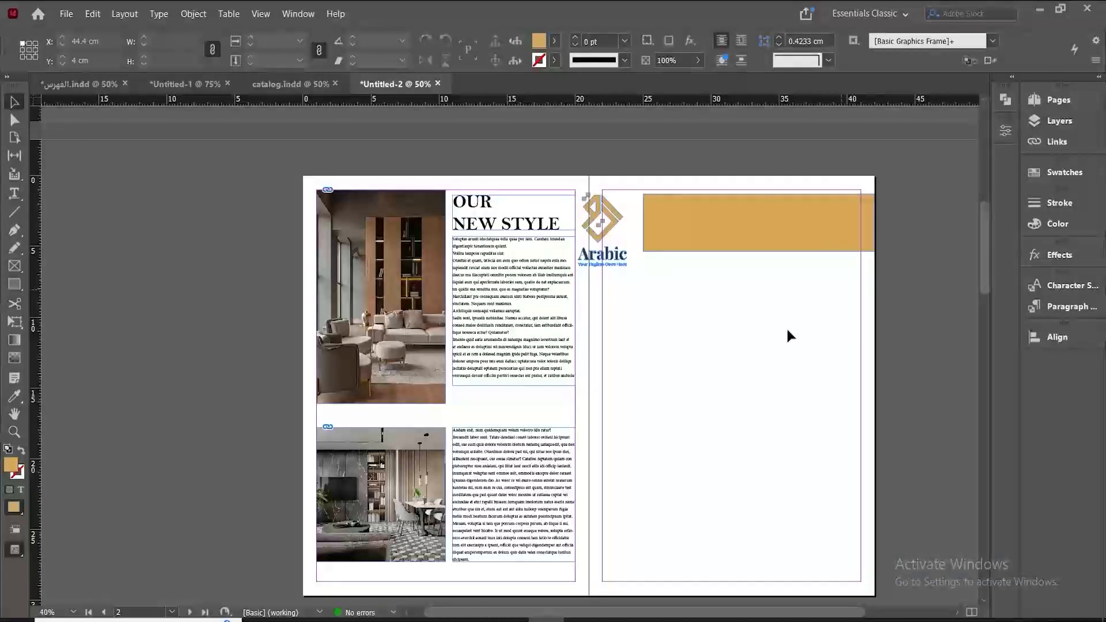
Delete the logo copy beside the gold banner.
left_click(753, 250)
left_click(613, 235)
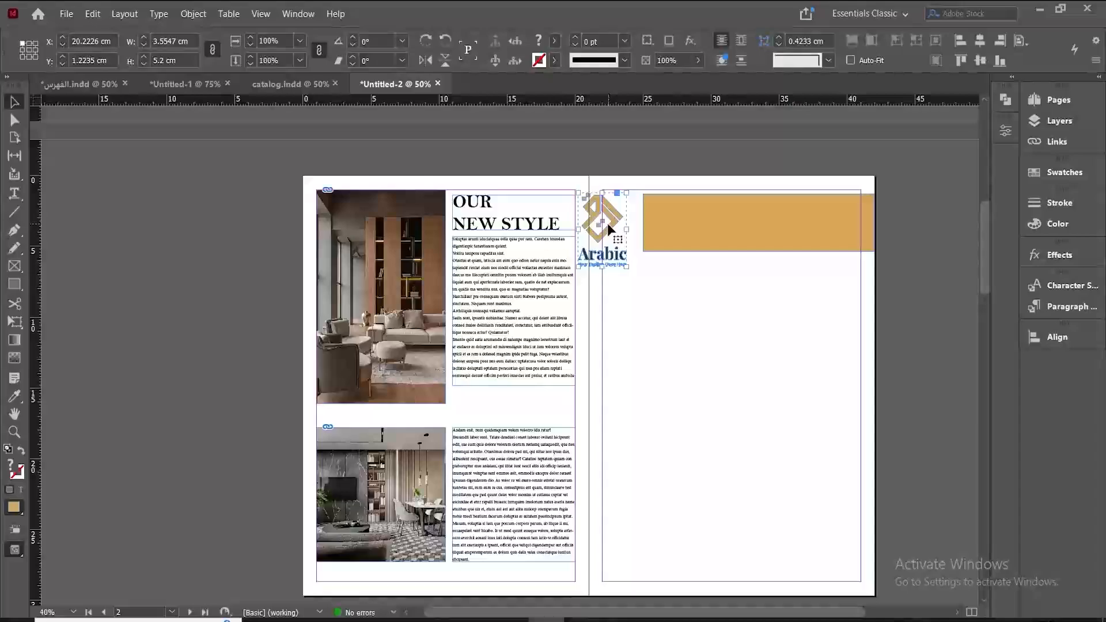
key("Delete")
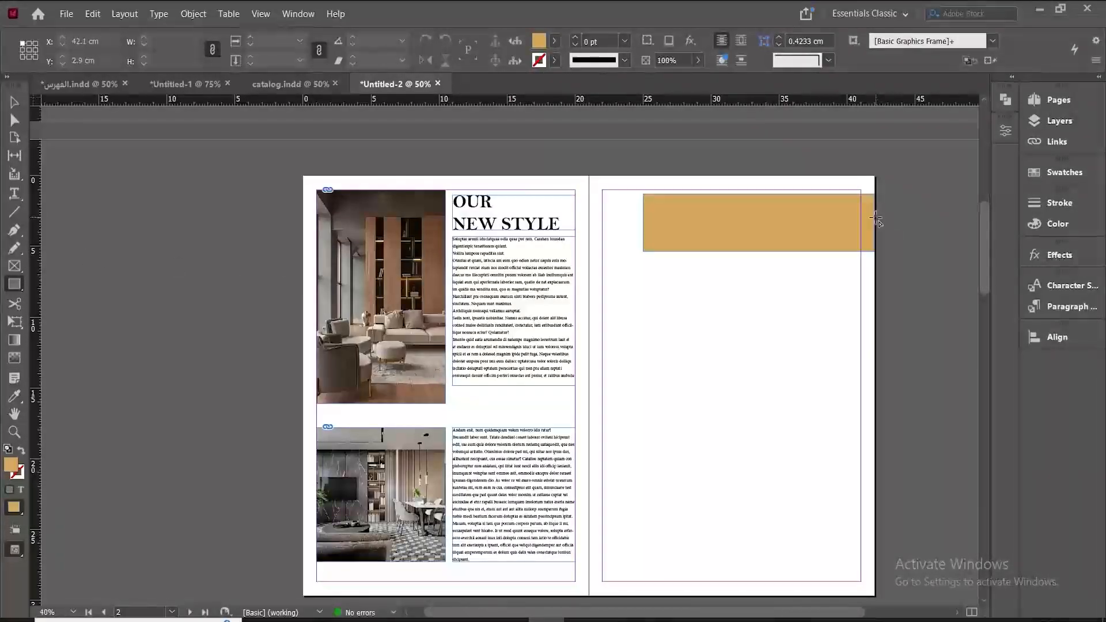
Draw a thin strip about 18.9 × 0.92 cm across the gold banner to the outer page edge and fill it with Paper.
left_click_drag(875, 218, 617, 230)
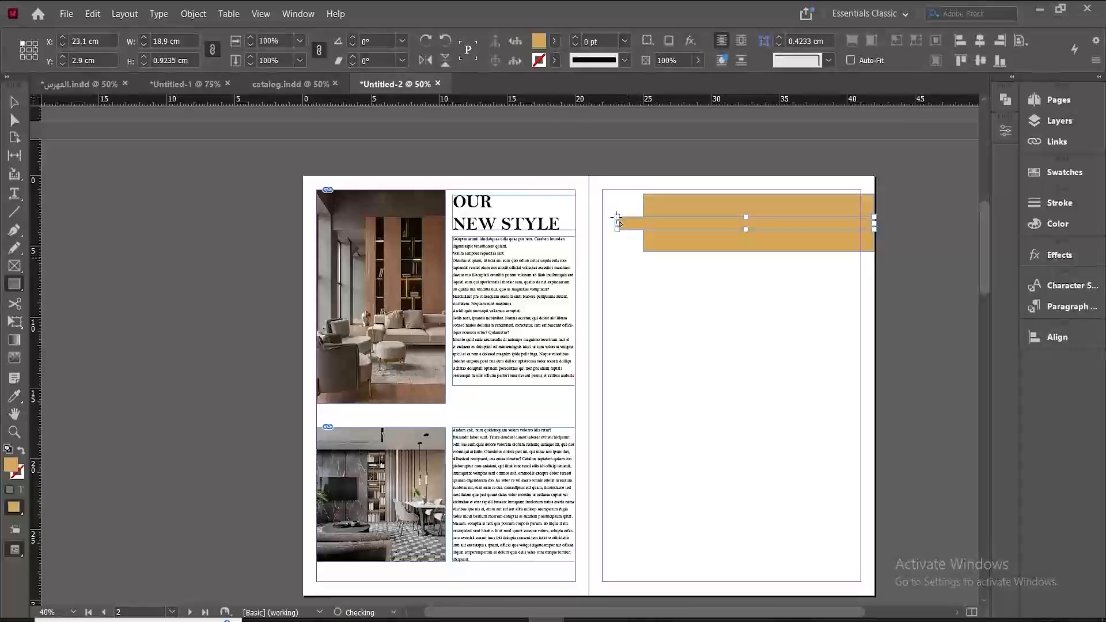
left_click(553, 39)
left_click(440, 91)
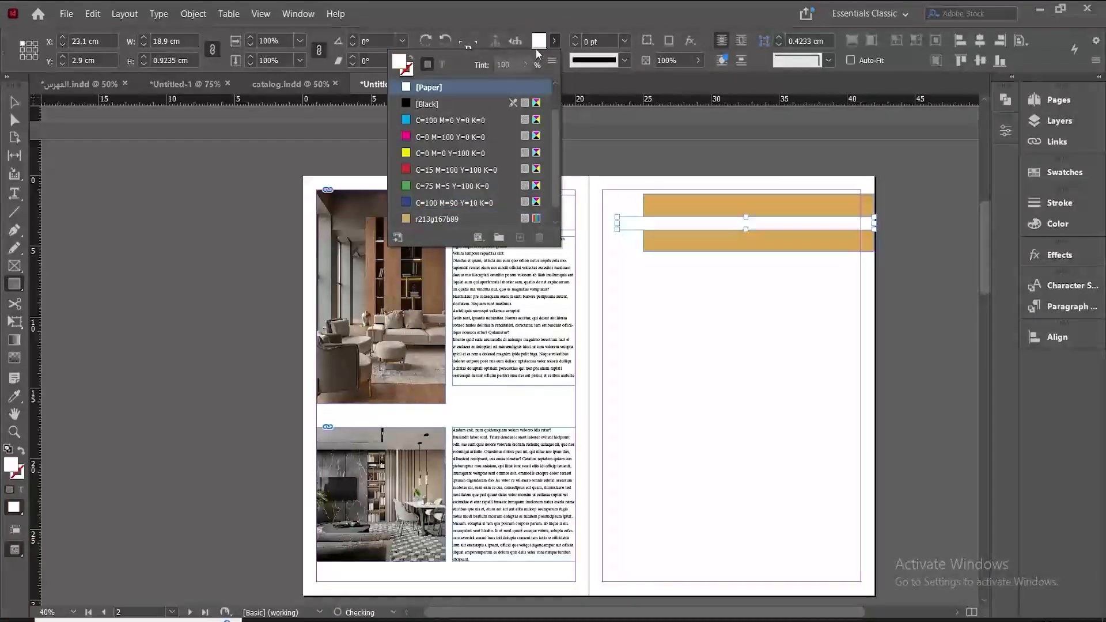
left_click(553, 42)
left_click(16, 103)
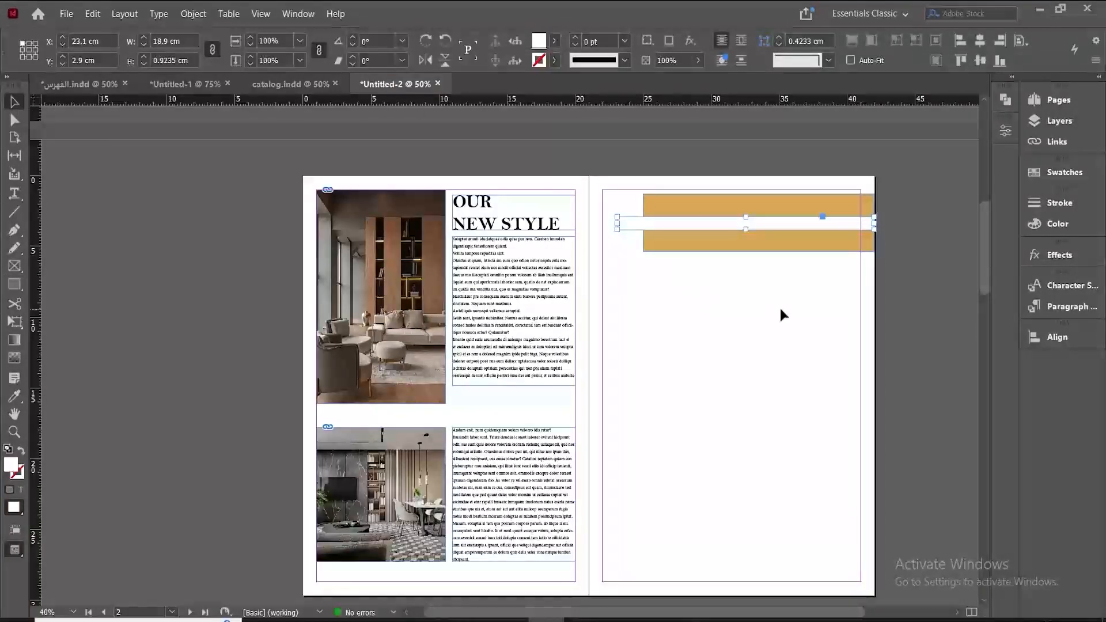
left_click(779, 306)
Following the layout in catalog.indd, move the gold banner to the page's top edge and shift the white strip up within it.
left_click(290, 89)
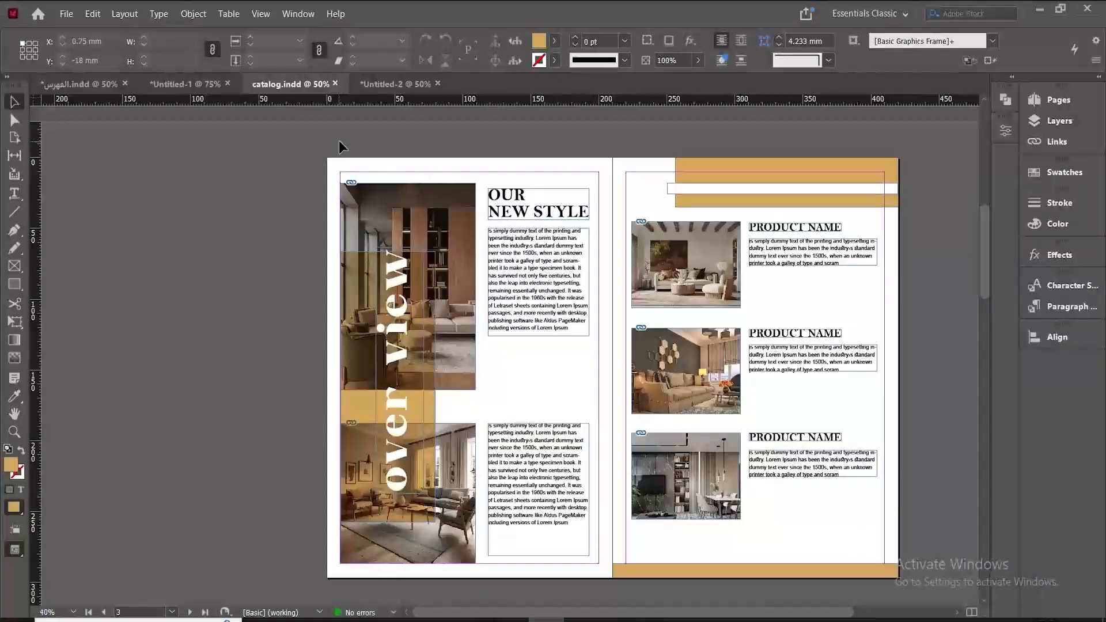
left_click(421, 91)
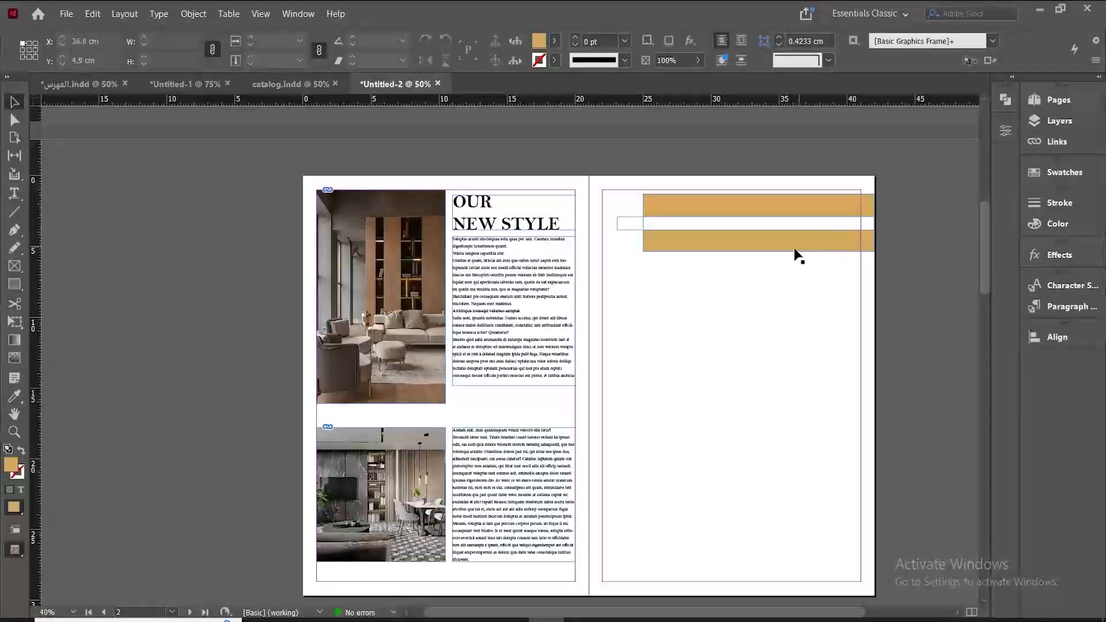
left_click_drag(743, 206, 741, 188)
left_click(734, 235)
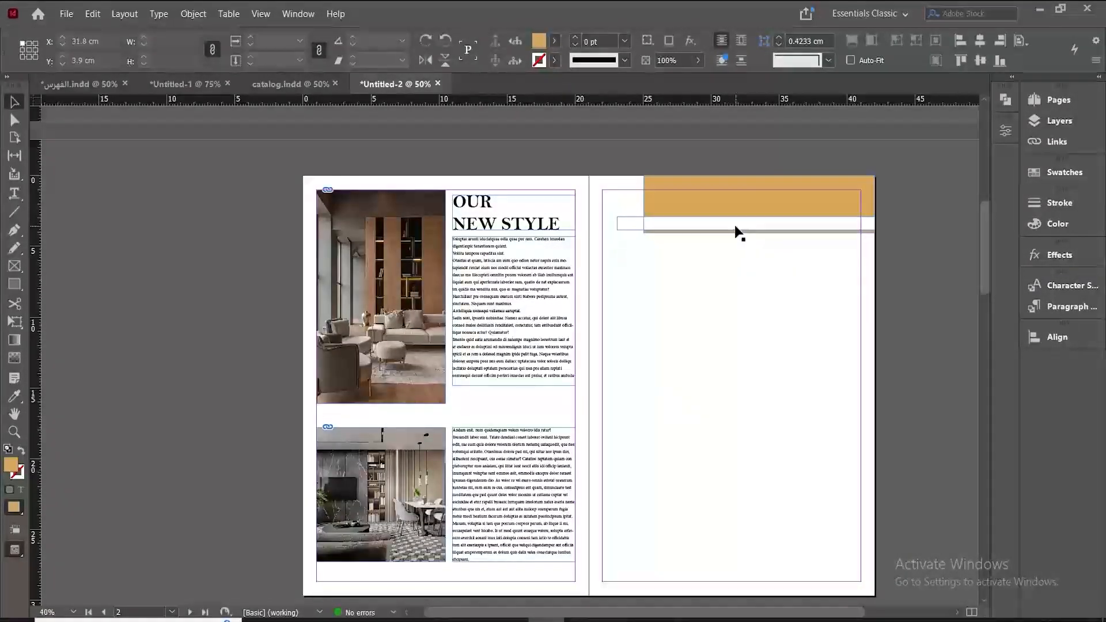
left_click_drag(734, 225, 735, 220)
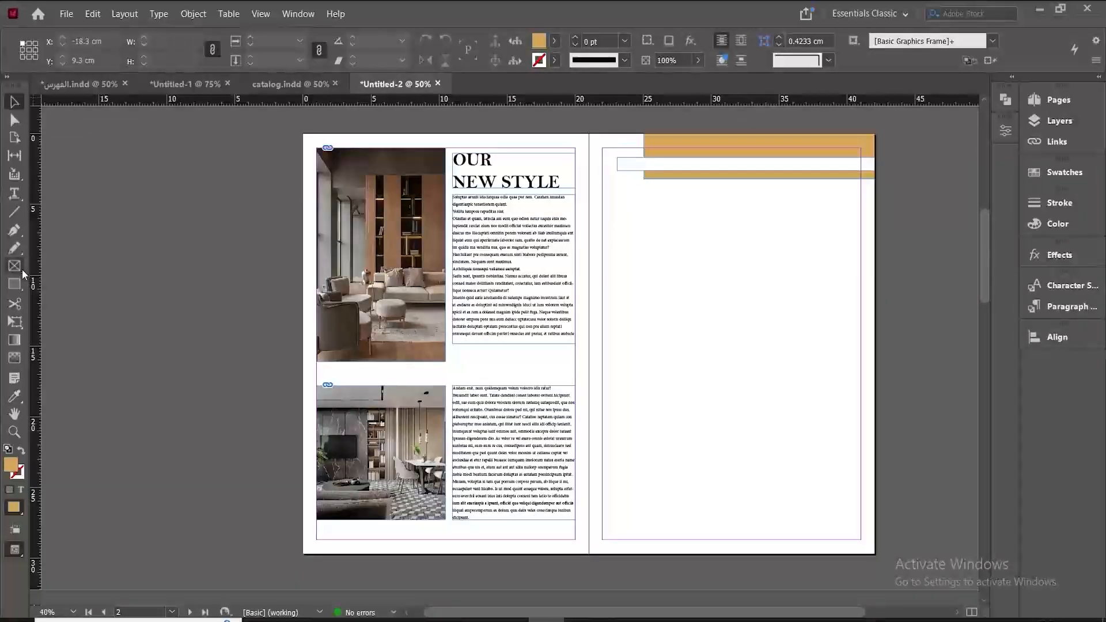
Draw an image frame about 9.5 × 7.2 cm at the product page's inner margin and stack two copies evenly below it.
left_click(19, 266)
mouse_move(605, 213)
left_mouse_down()
mouse_move(679, 286)
mouse_move(732, 315)
left_mouse_up()
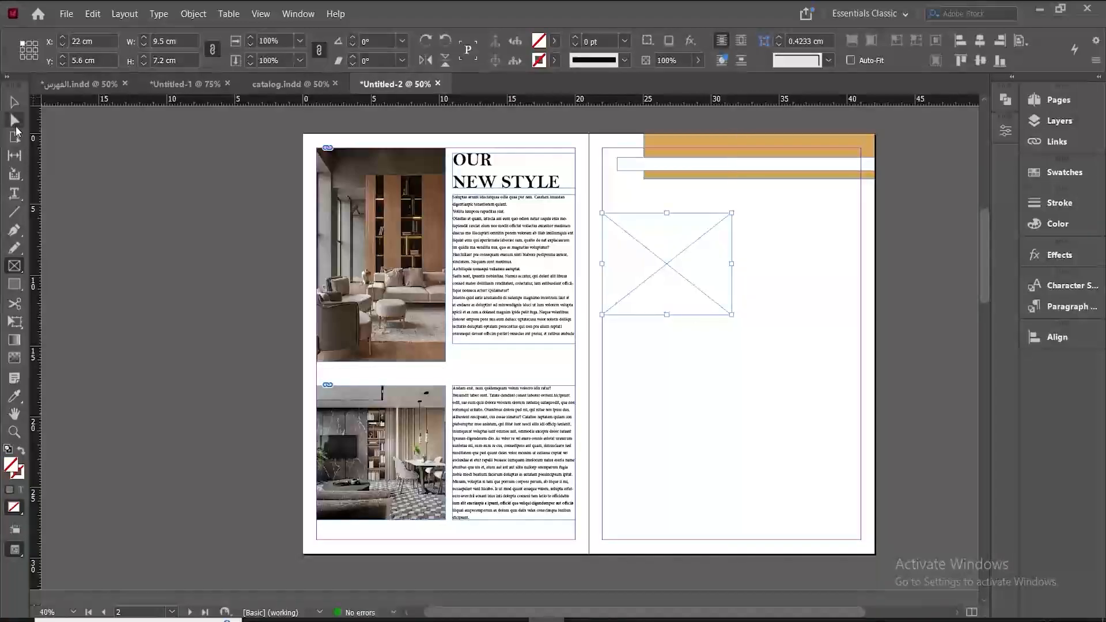
left_click(14, 102)
left_click_drag(666, 267, 670, 514)
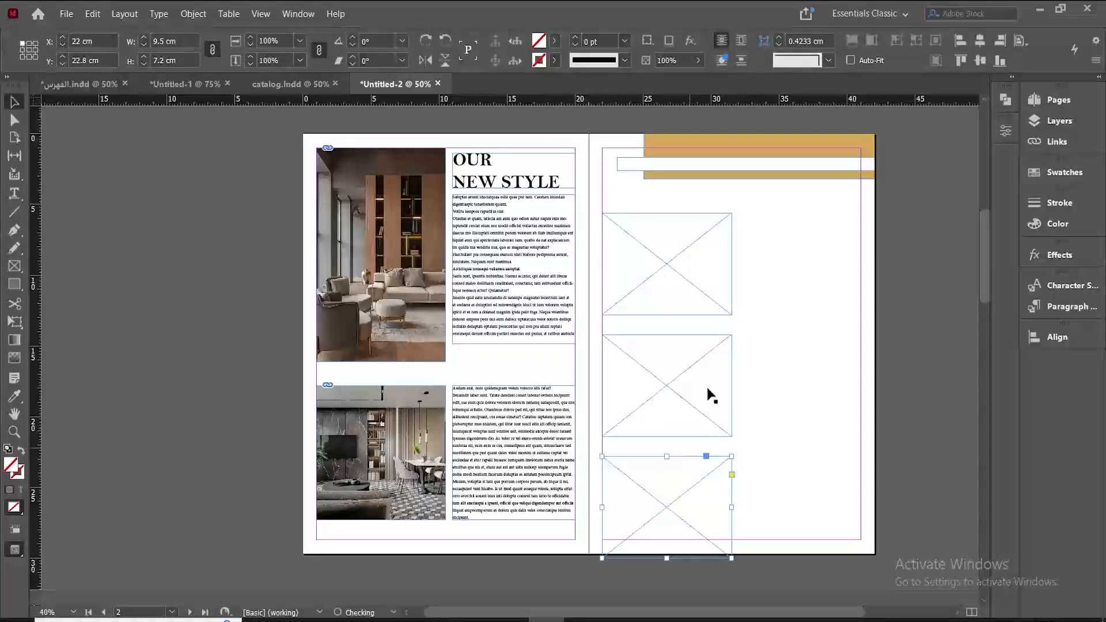
Move the three image frames up together until the first starts at about Y 3.82 cm, and deselect them.
left_click_drag(772, 281, 639, 504)
left_click_drag(669, 266, 668, 243)
left_click(793, 261)
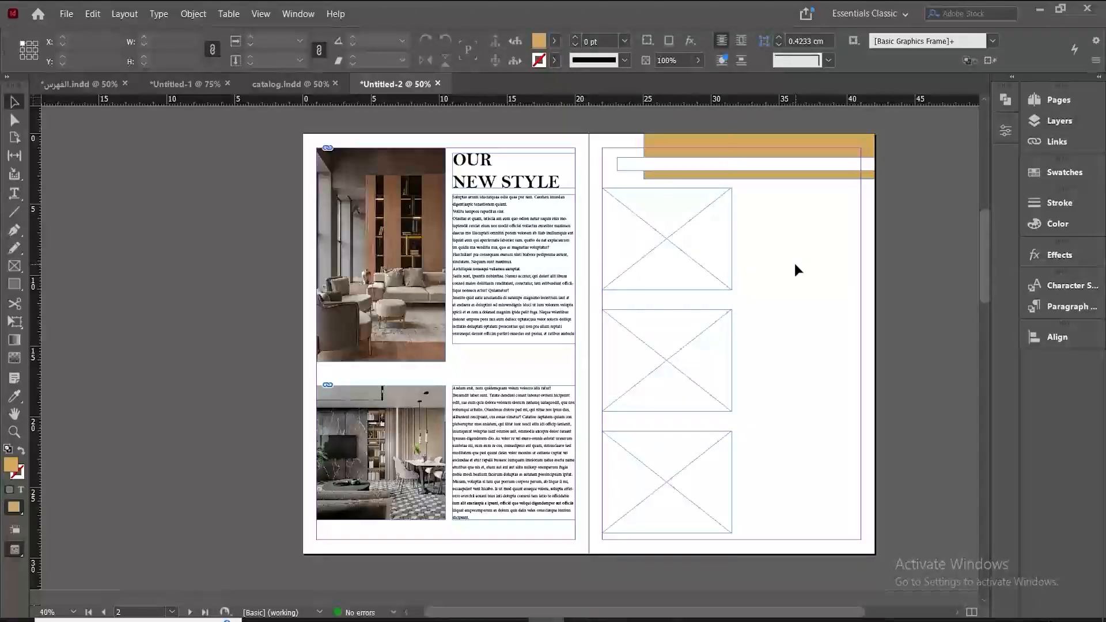
Place the clean-minimal-interior-design living room photo in the first product frame and fill the frame proportionally.
left_click(669, 245)
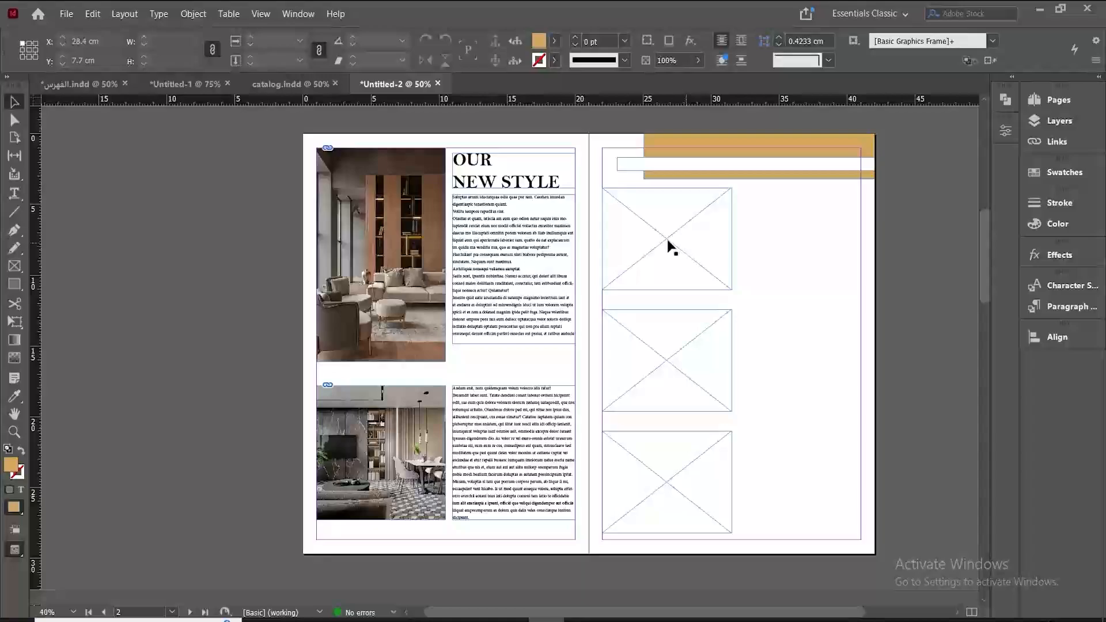
left_click(66, 14)
left_click(86, 146)
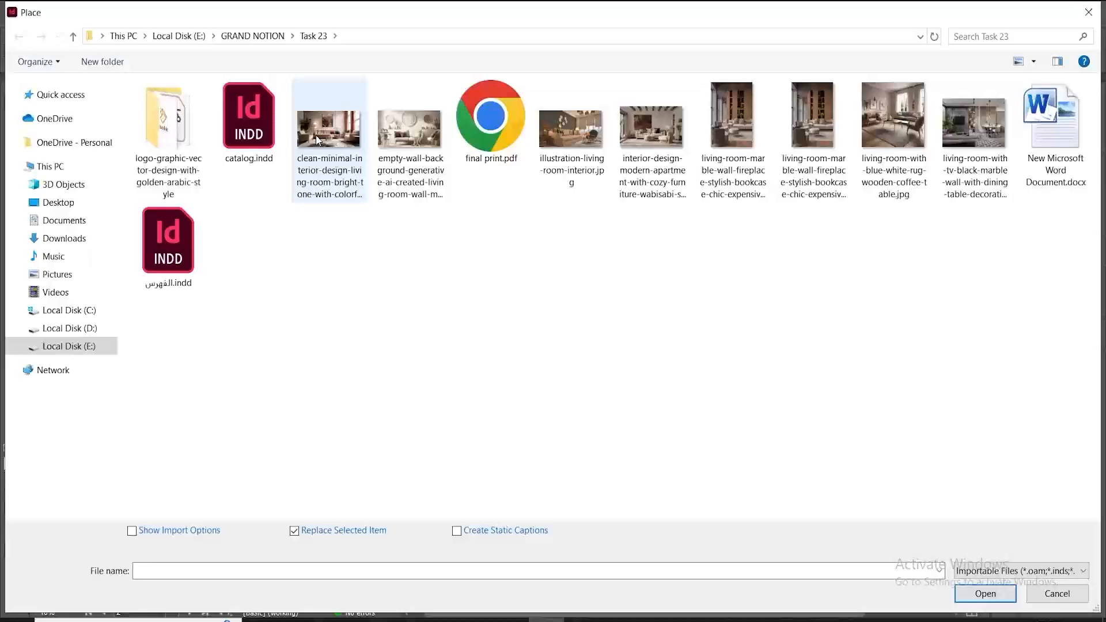
left_click(324, 131)
left_click(1000, 595)
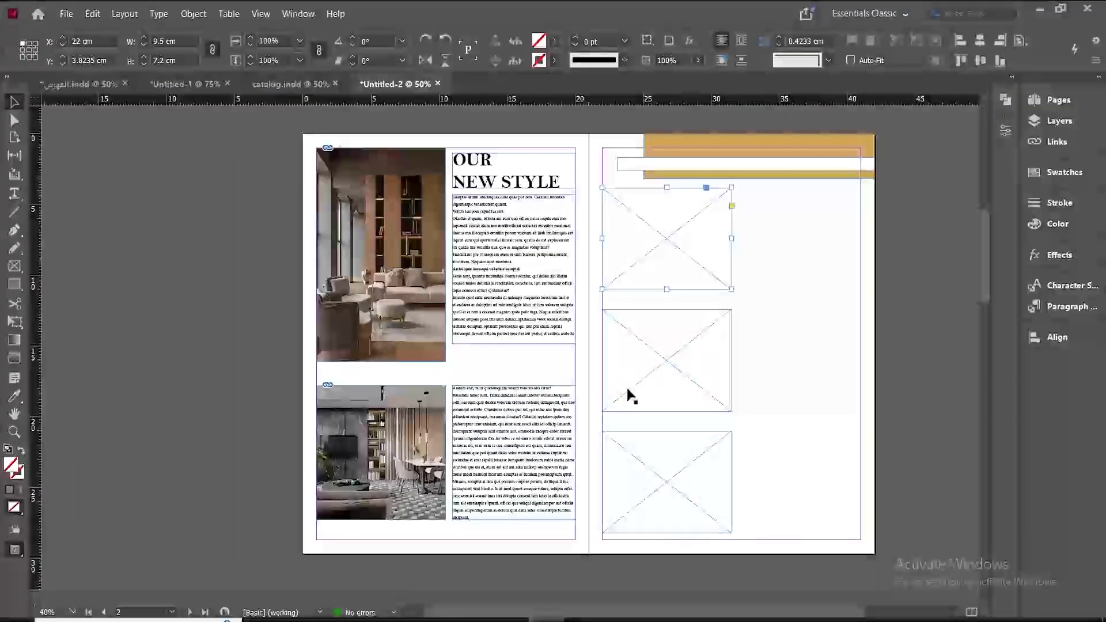
right_click(683, 272)
mouse_move(778, 377)
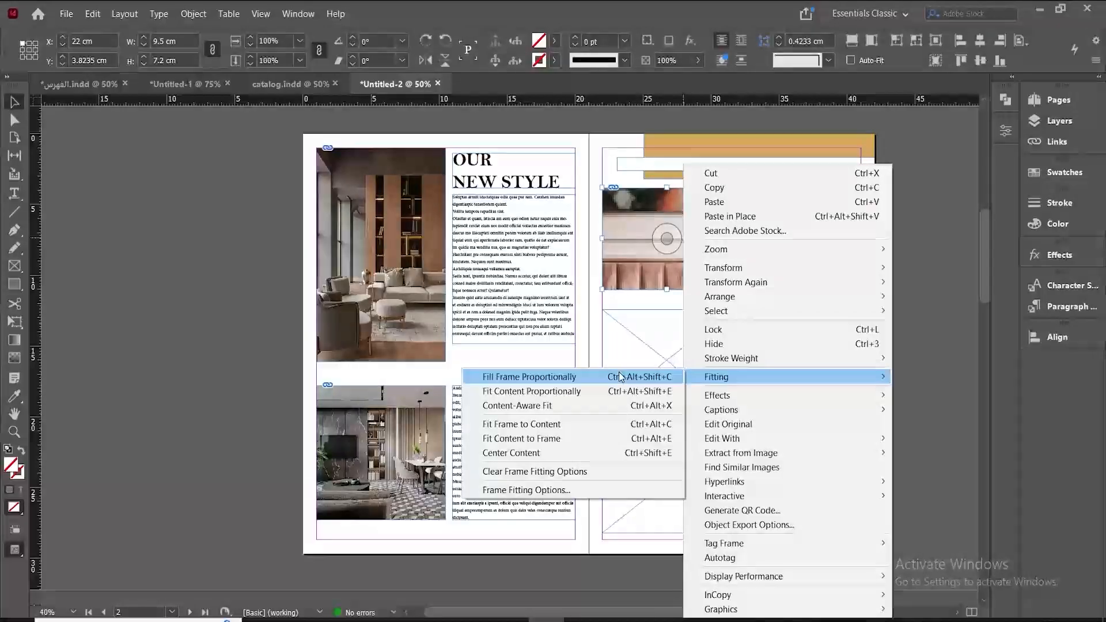
left_click(619, 377)
Place the empty-wall-background living room photo in the second product frame and fill the frame proportionally.
left_click(673, 348)
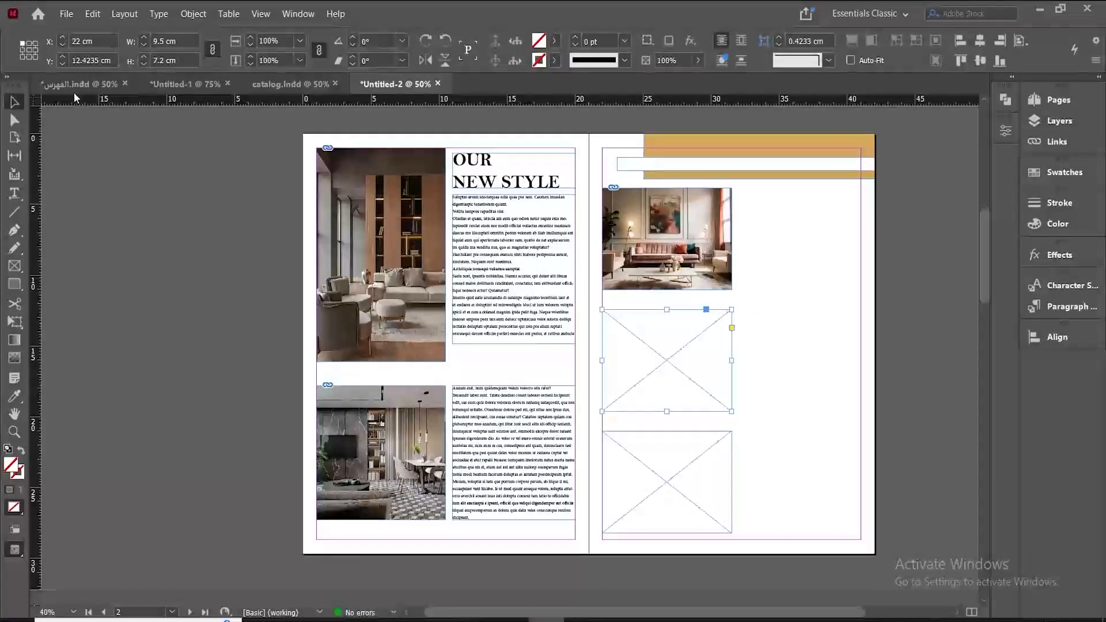
left_click(66, 13)
left_click(115, 190)
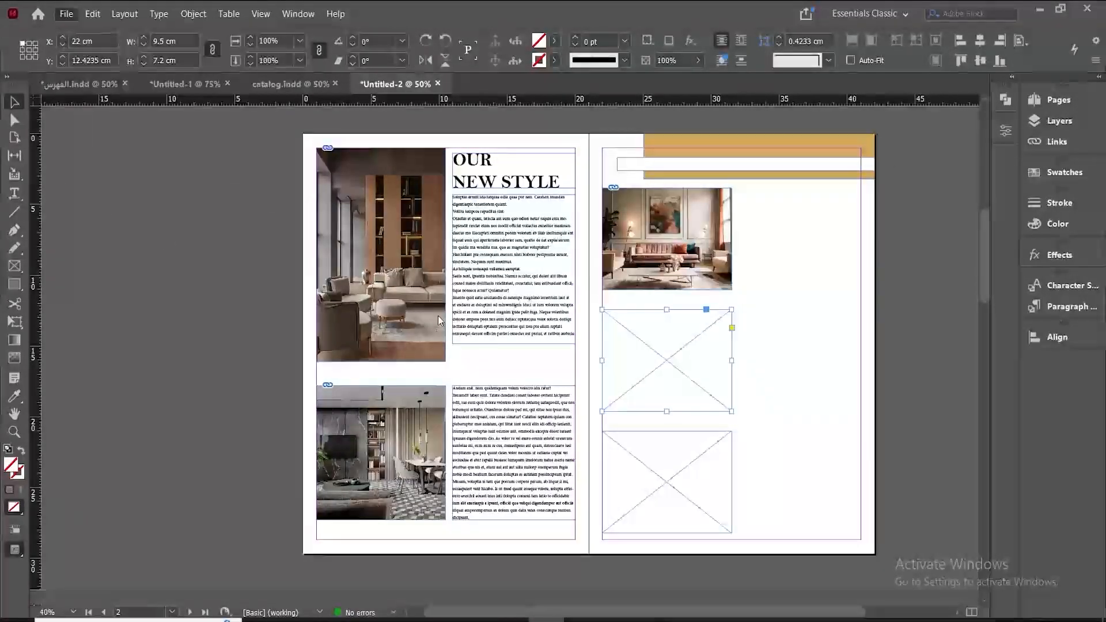
left_click(397, 142)
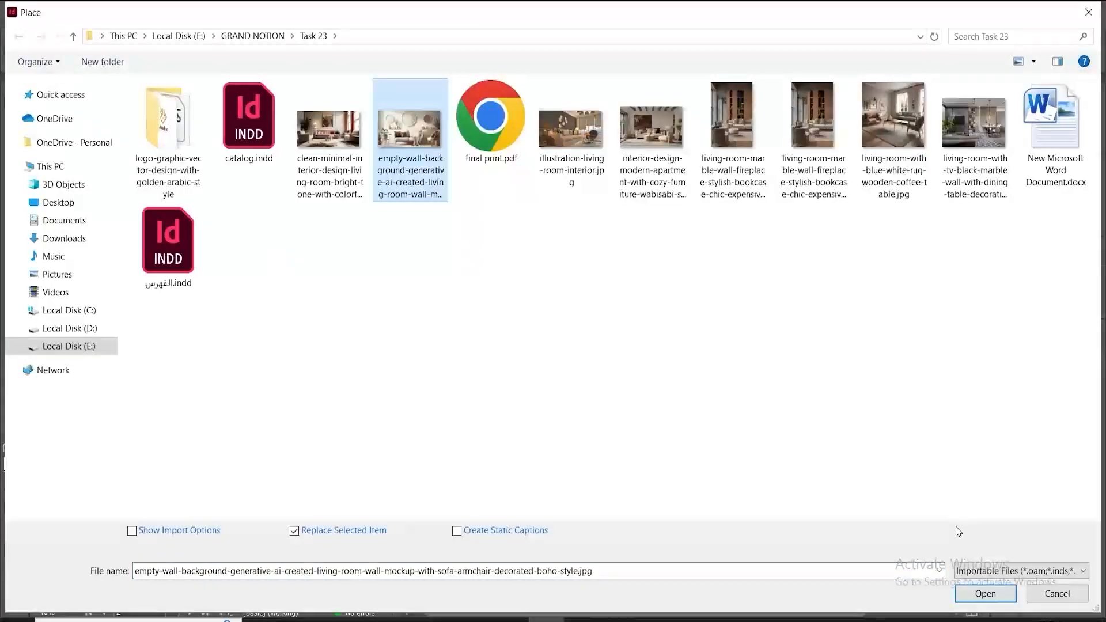
left_click(977, 598)
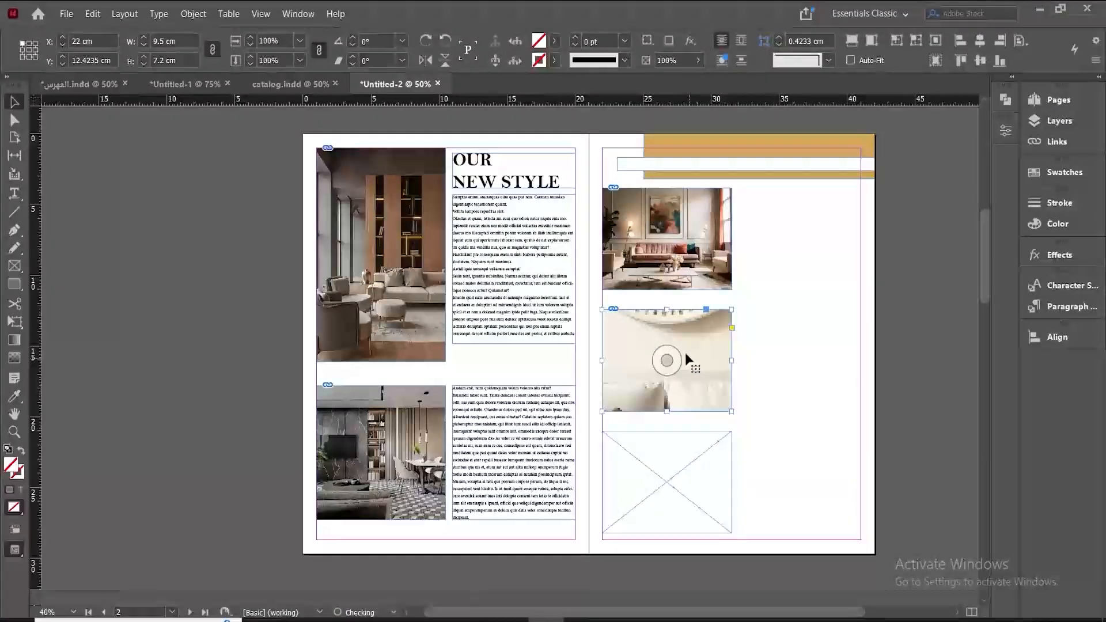
right_click(685, 354)
mouse_move(756, 380)
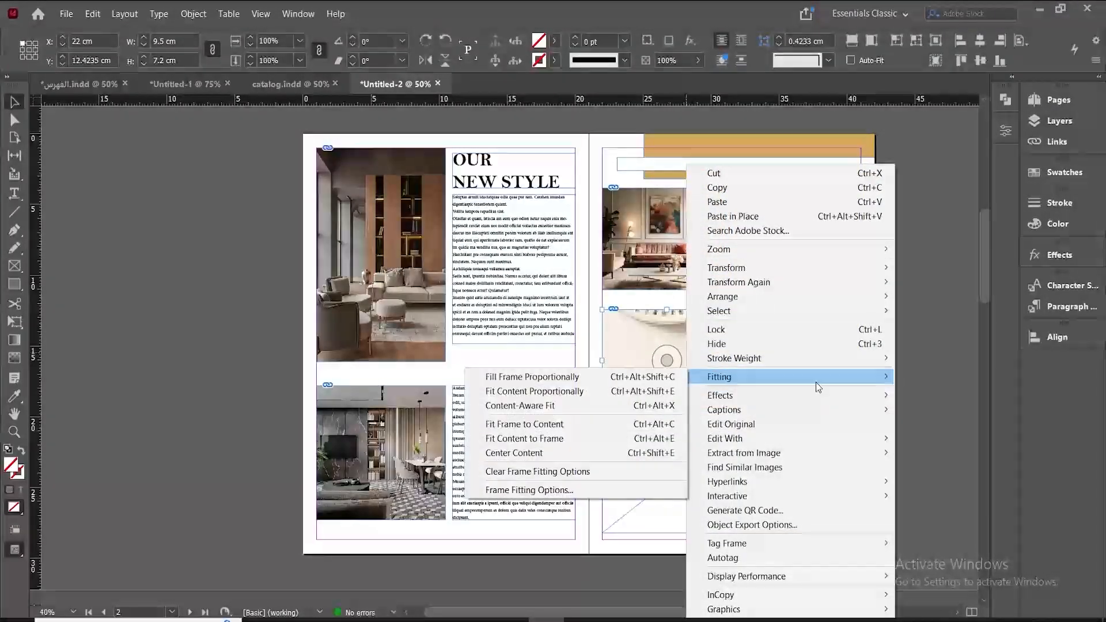
left_click(672, 377)
Place illustration-living-room-interior.jpg in the third product frame, fill the frame proportionally, and deselect it.
left_click(667, 481)
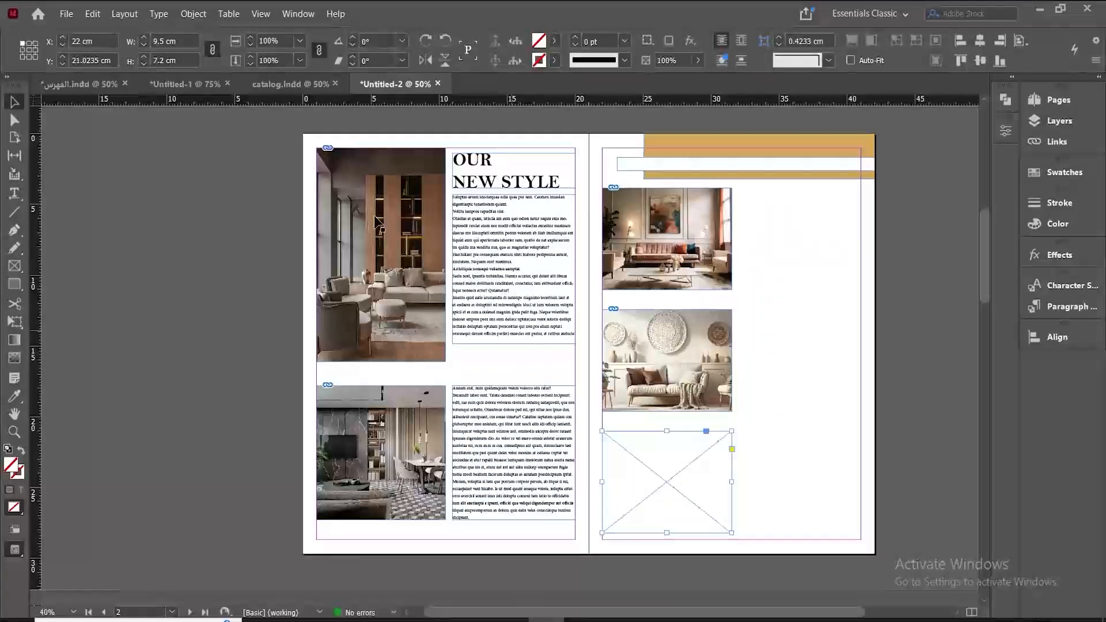
left_click(67, 13)
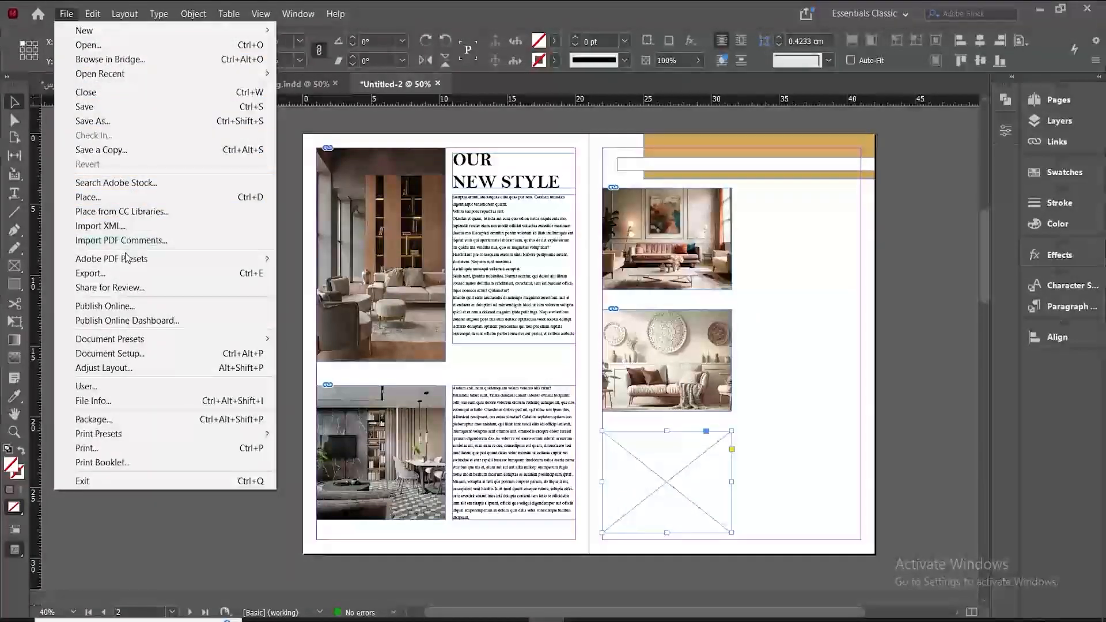
left_click(90, 197)
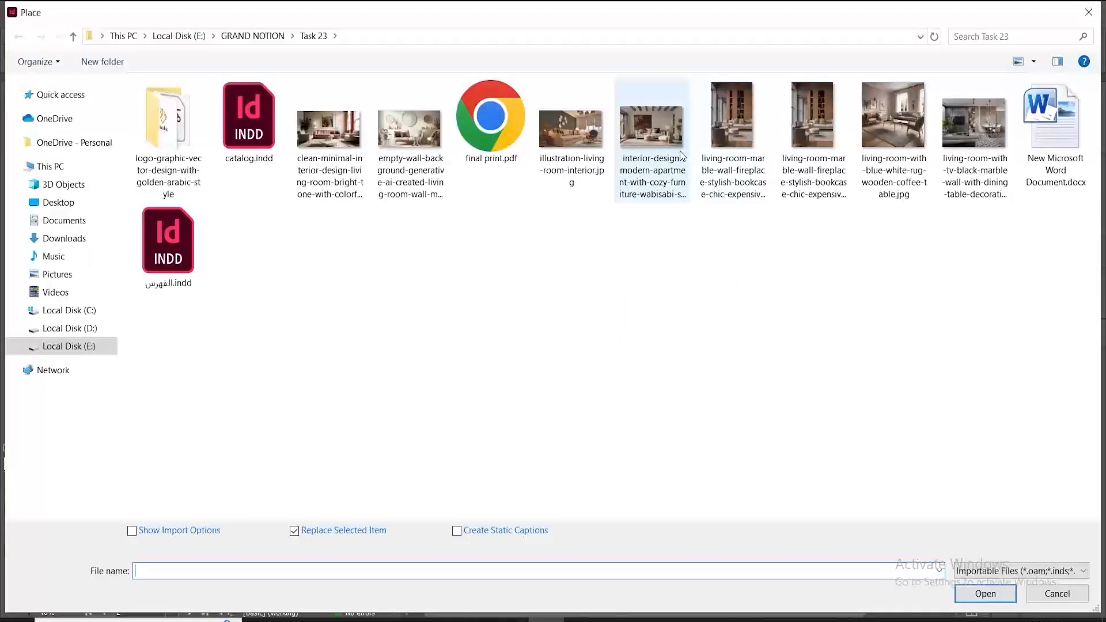
left_click(573, 140)
double_click(572, 141)
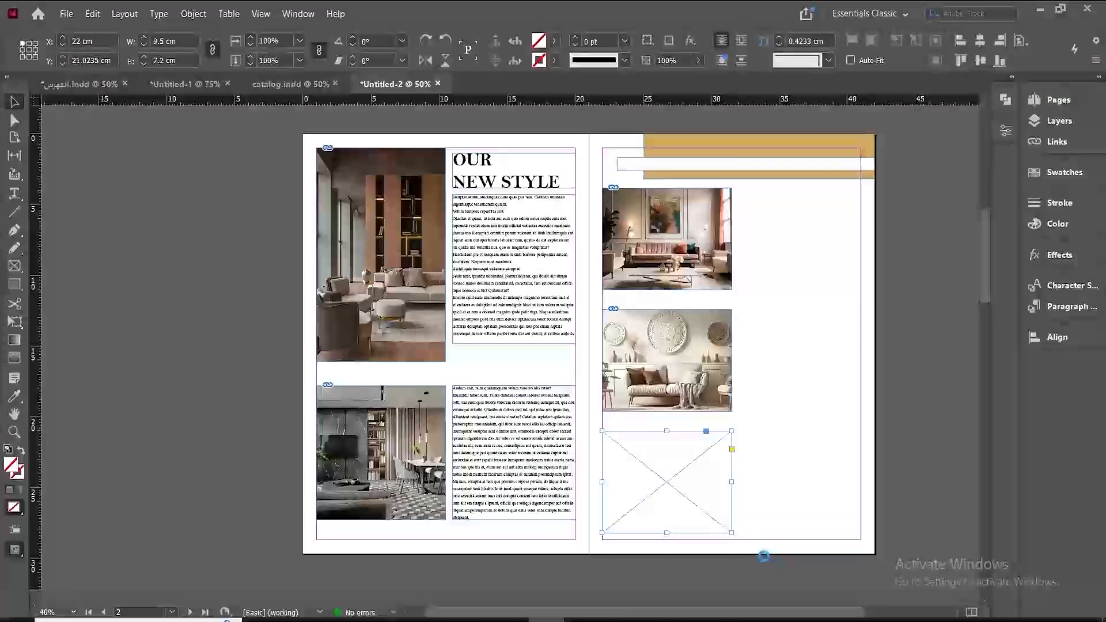
right_click(698, 481)
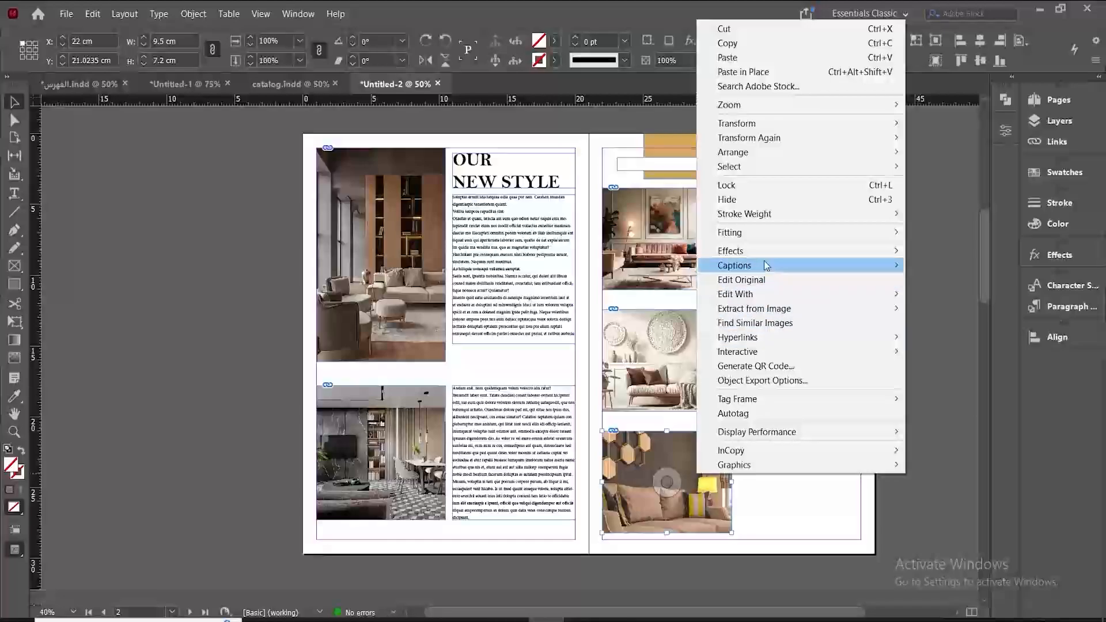
mouse_move(769, 240)
left_click(633, 232)
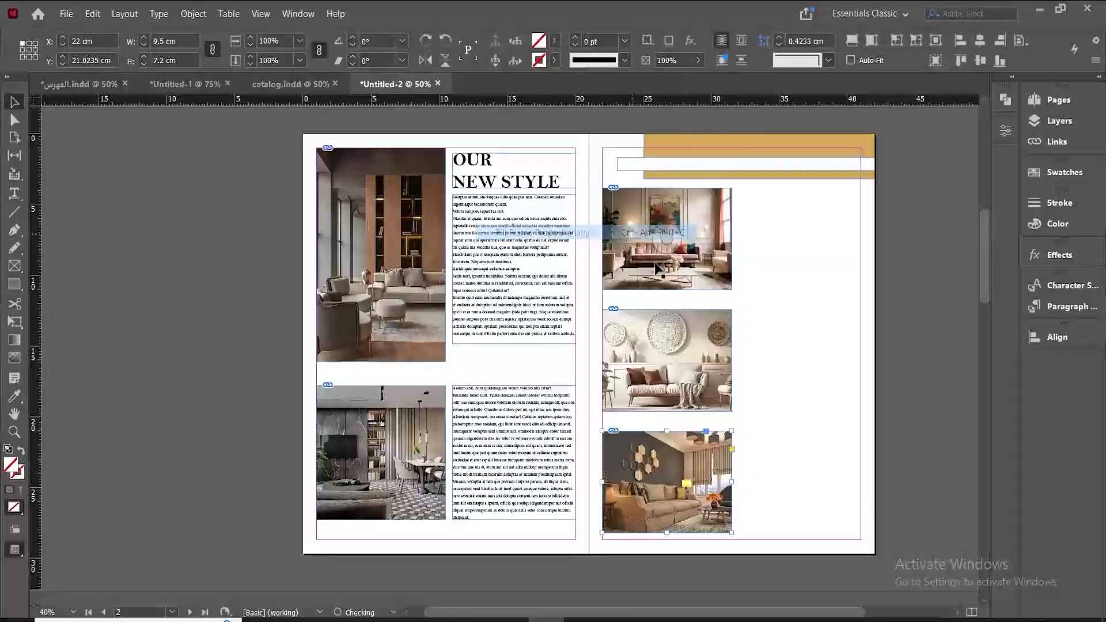
left_click(811, 453)
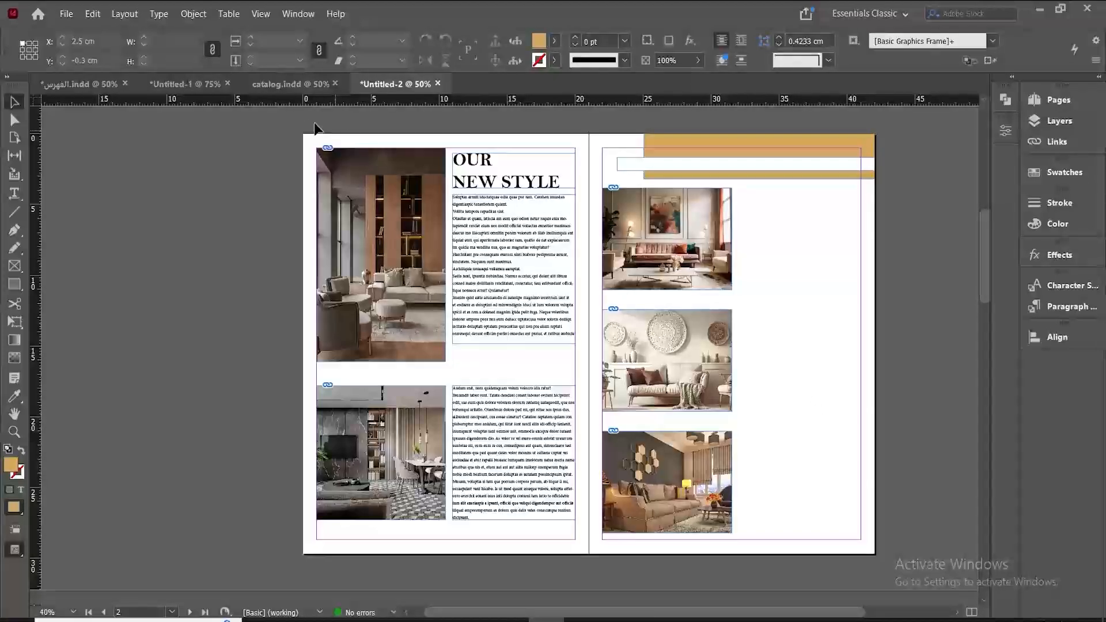
Following the layout in catalog.indd, add a text frame beside the first product photo reading "product name" and select all its text.
left_click(303, 86)
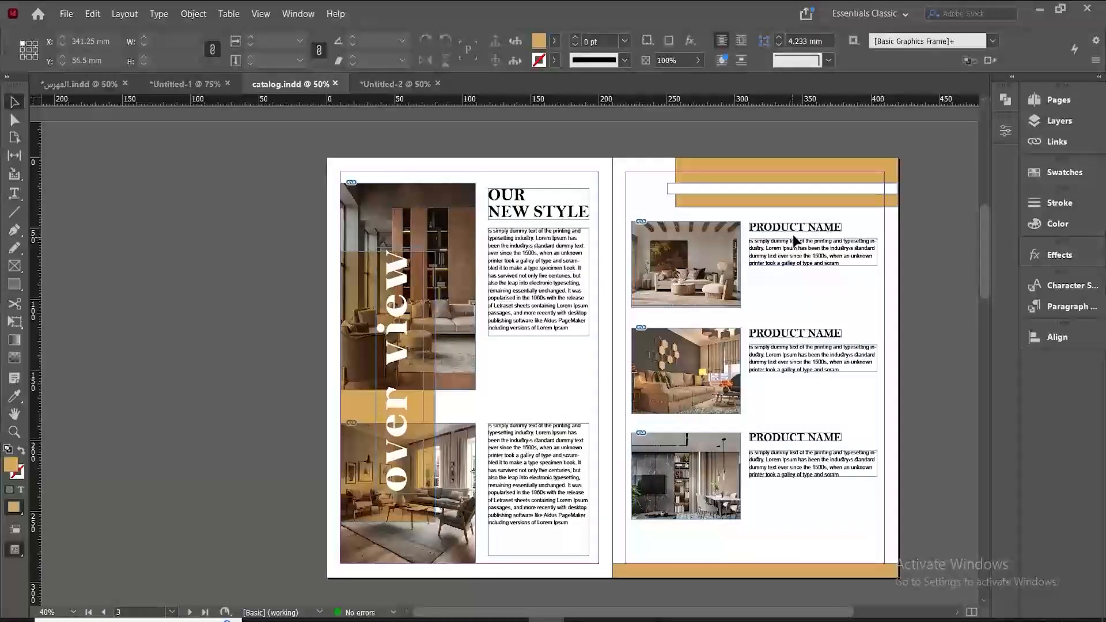
left_click(416, 86)
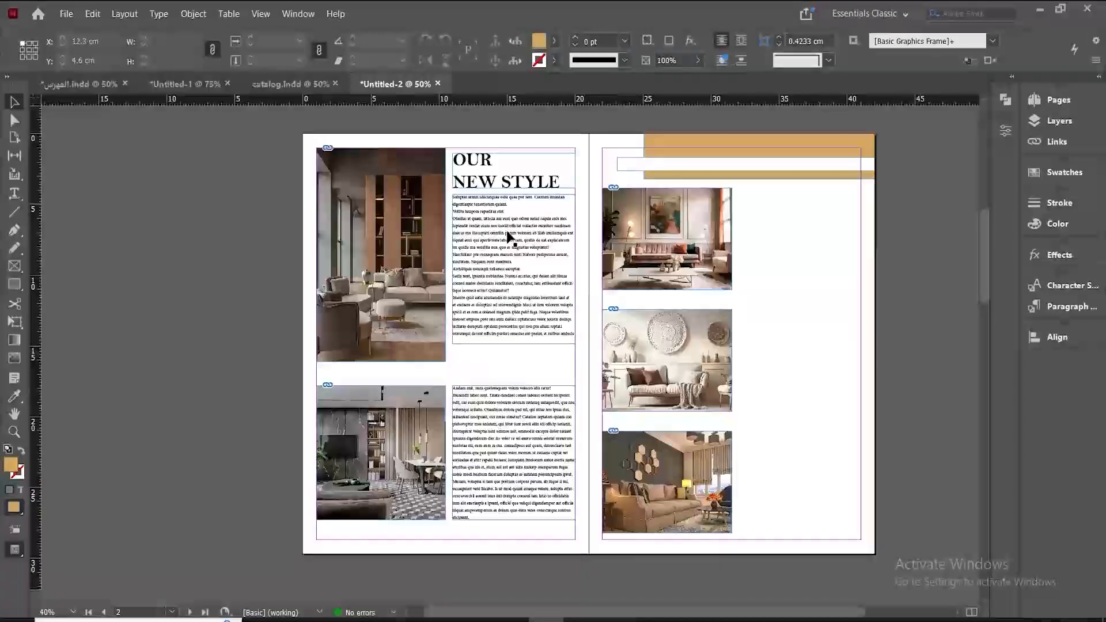
left_click(15, 192)
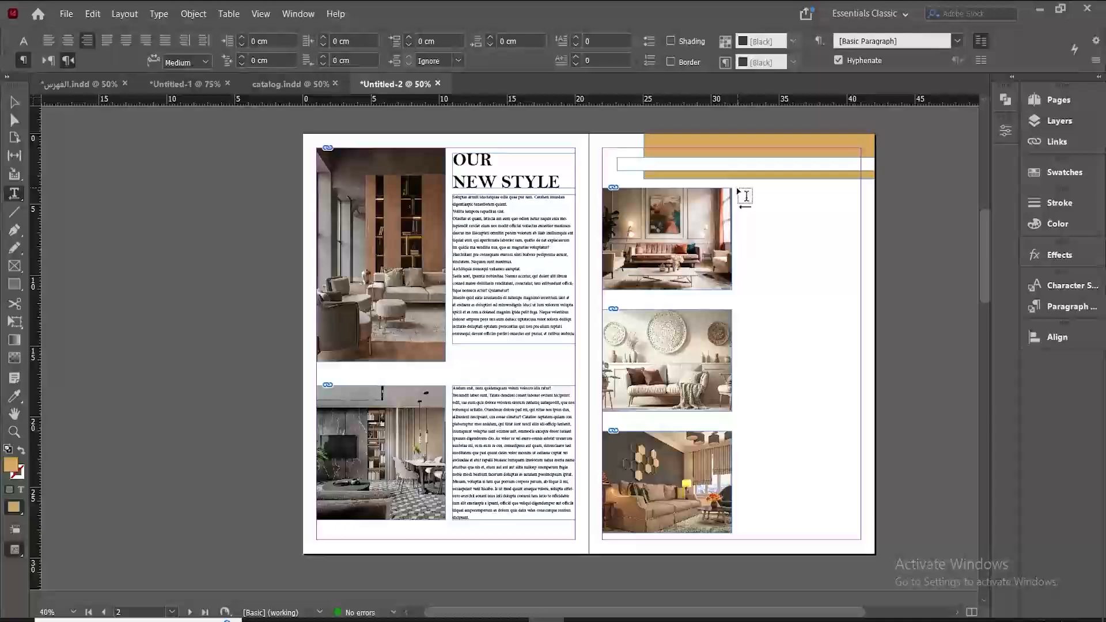
left_click_drag(735, 188, 853, 214)
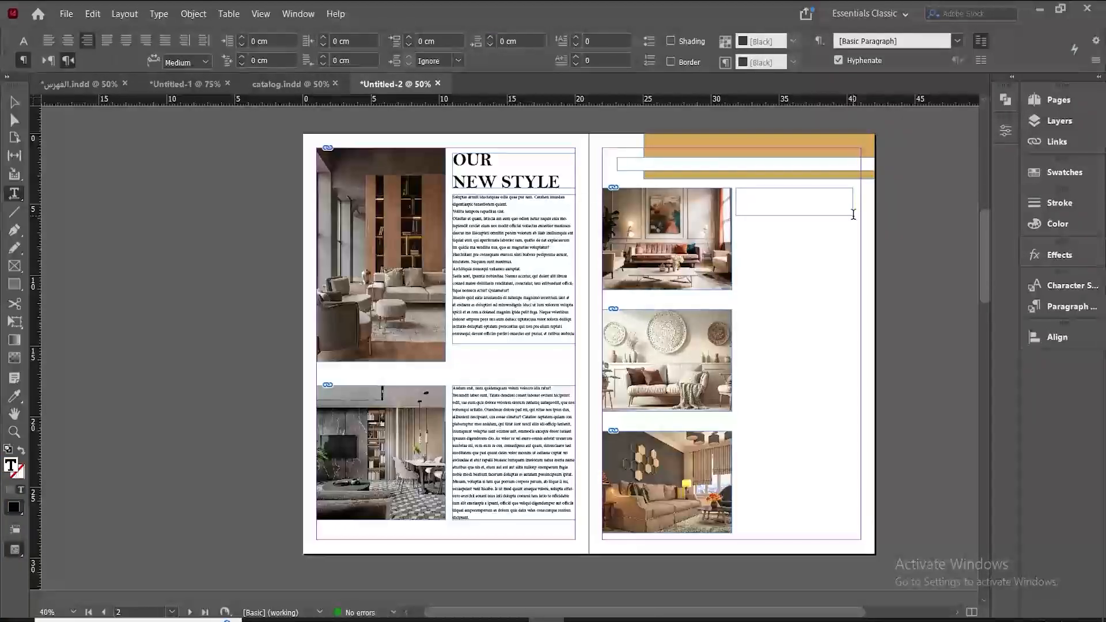
type("product name")
key("ctrl+a")
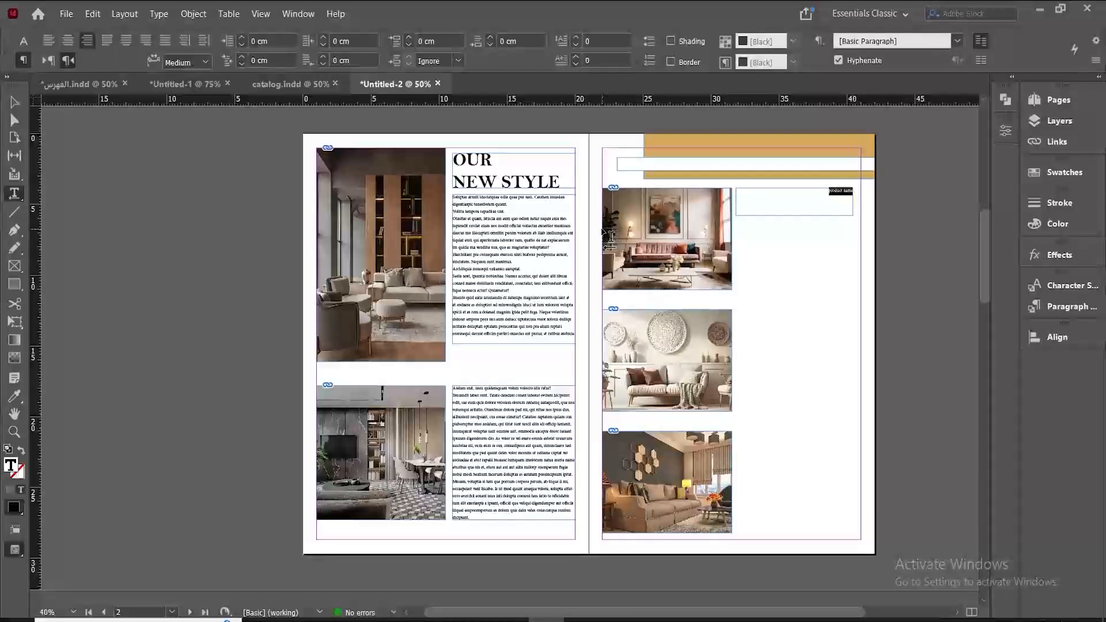